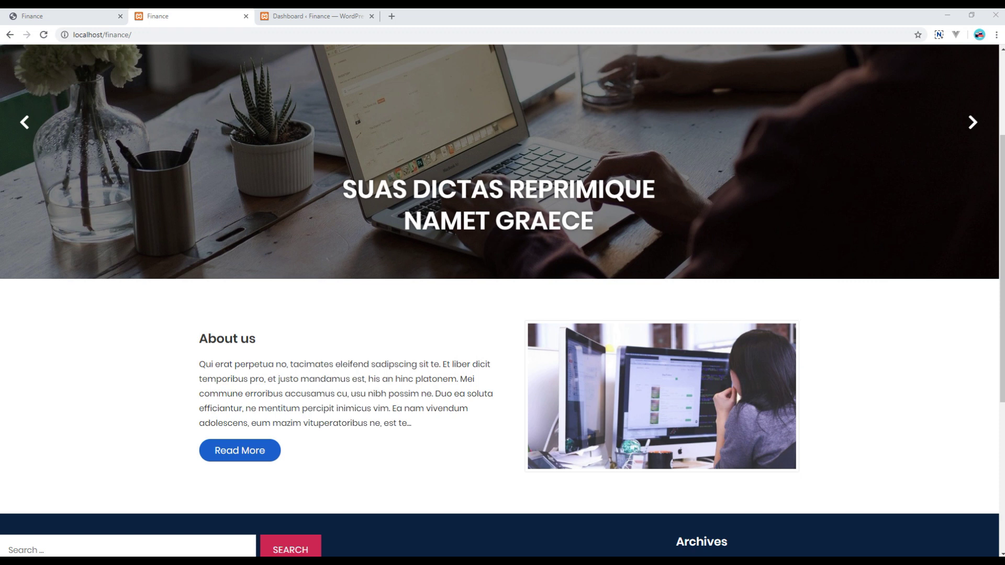
scroll(109, 200, "down", 1)
left_click_drag(194, 283, 408, 375)
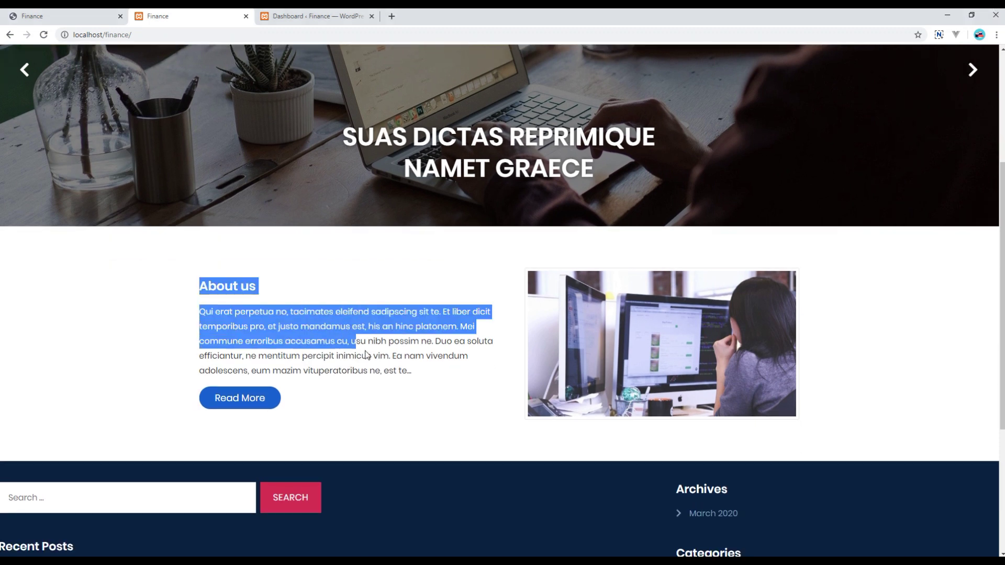
- Look over the demo Finance site's six Our Services cards, then go to the local WordPress dashboard
left_click(408, 376)
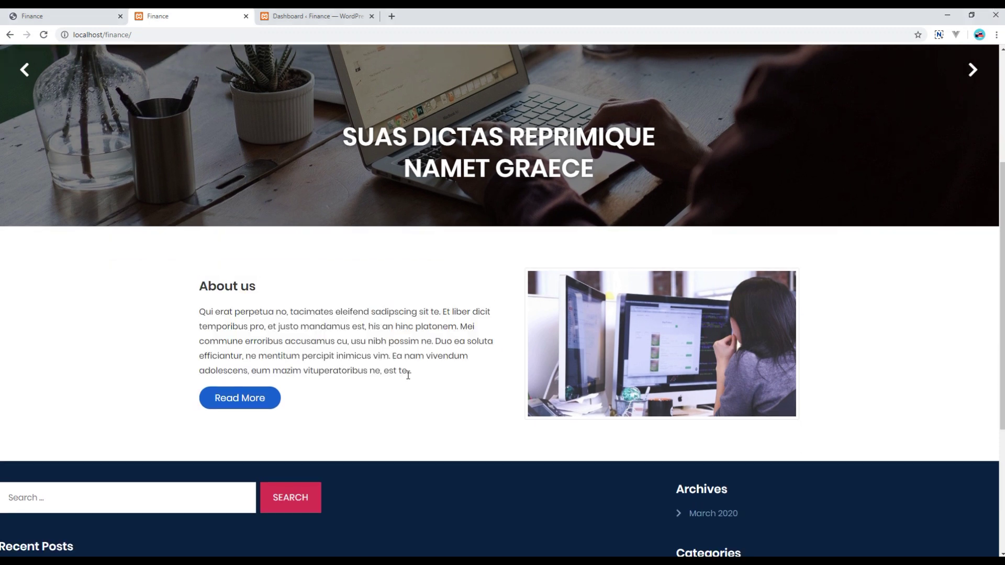
left_click(63, 15)
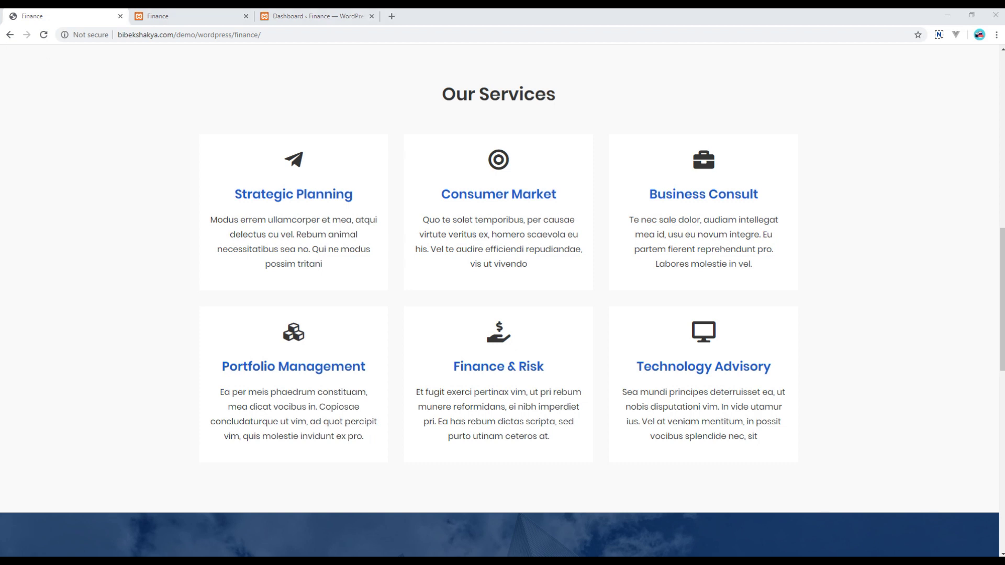
left_click(331, 16)
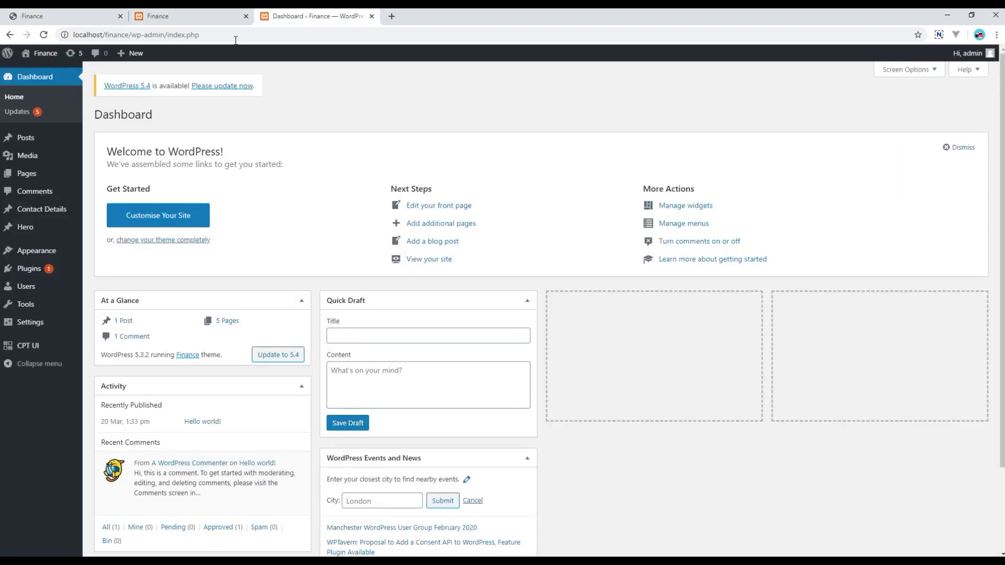
mouse_move(32, 347)
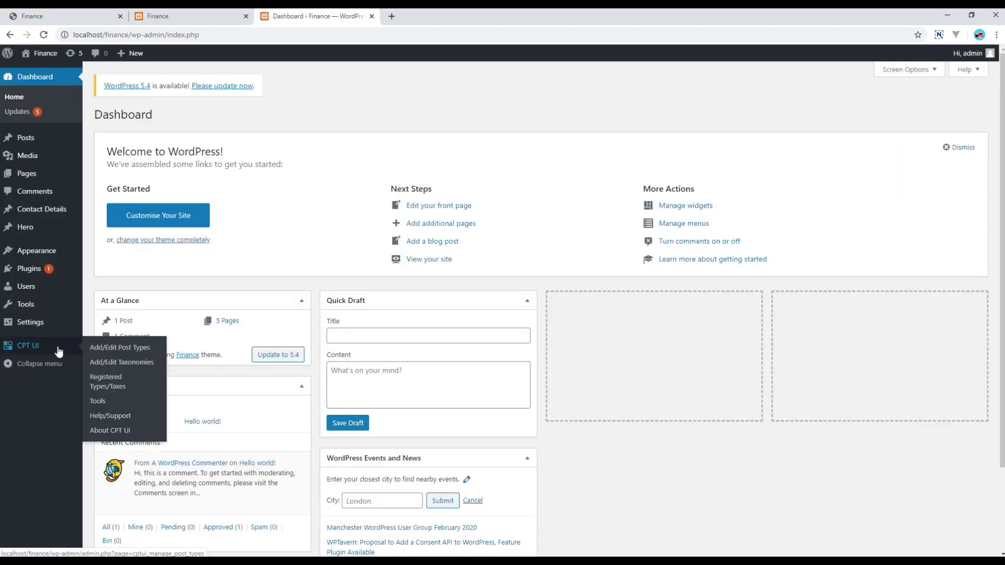
- Start a new CPT UI post type with slug our_services and plural label Our Services
left_click(143, 354)
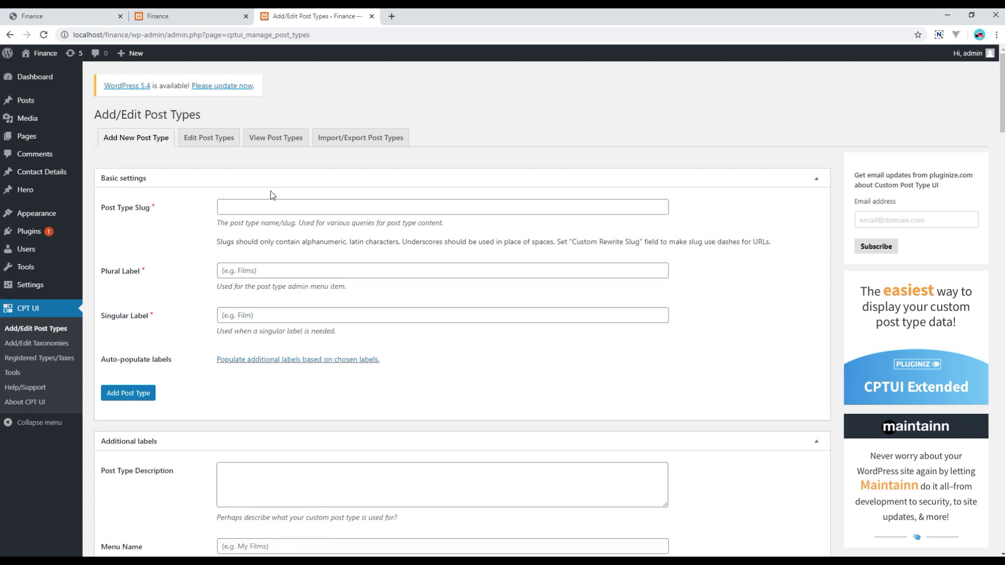
left_click(242, 209)
type("our")
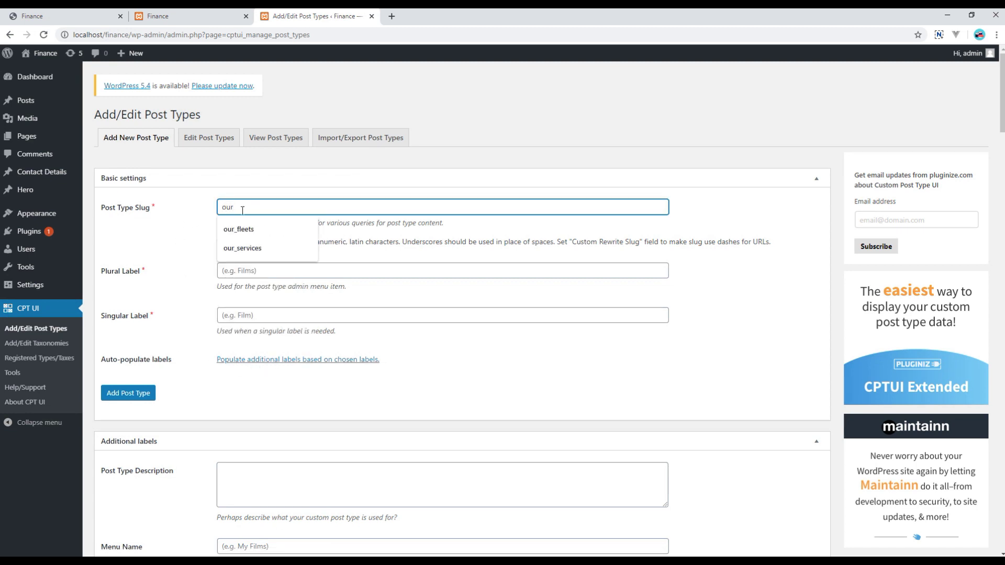
key("Down")
key("Down")
key("Return")
left_click(254, 271)
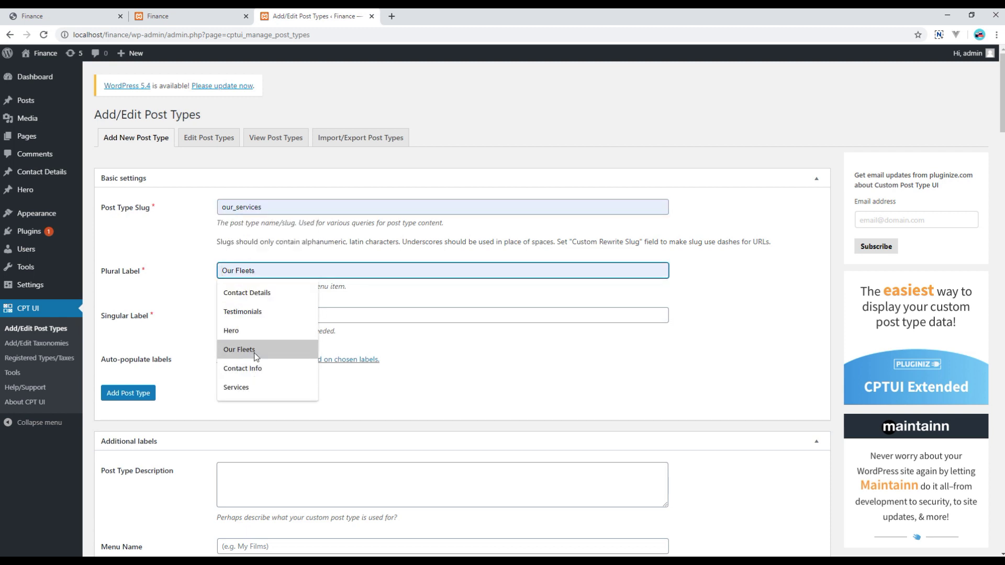
type("Our S")
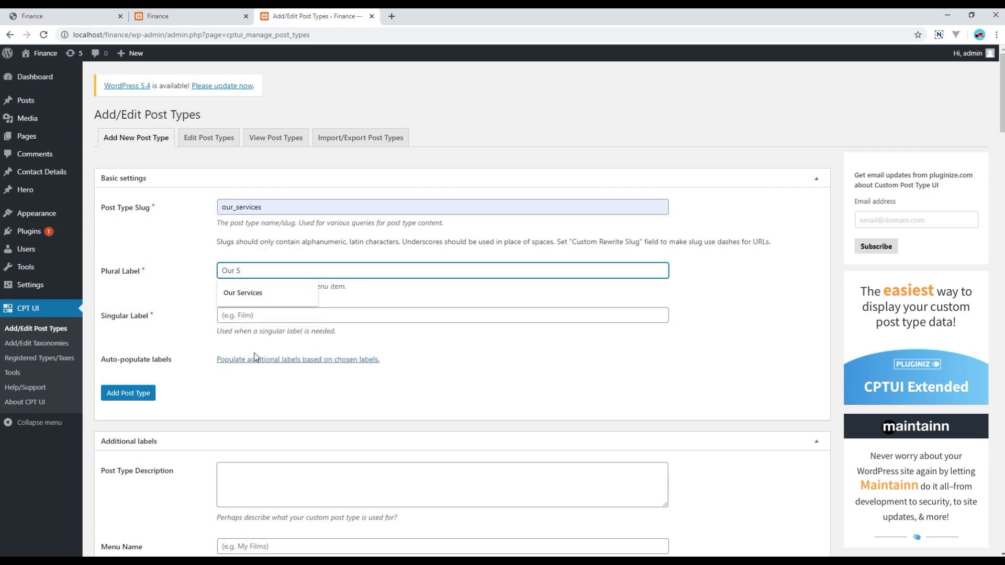
key("Down")
key("Return")
- Set the singular label to Our Services, enable Custom Fields and disable Featured Image support
key("ctrl+a")
key("ctrl+c")
left_click(274, 314)
key("ctrl+v")
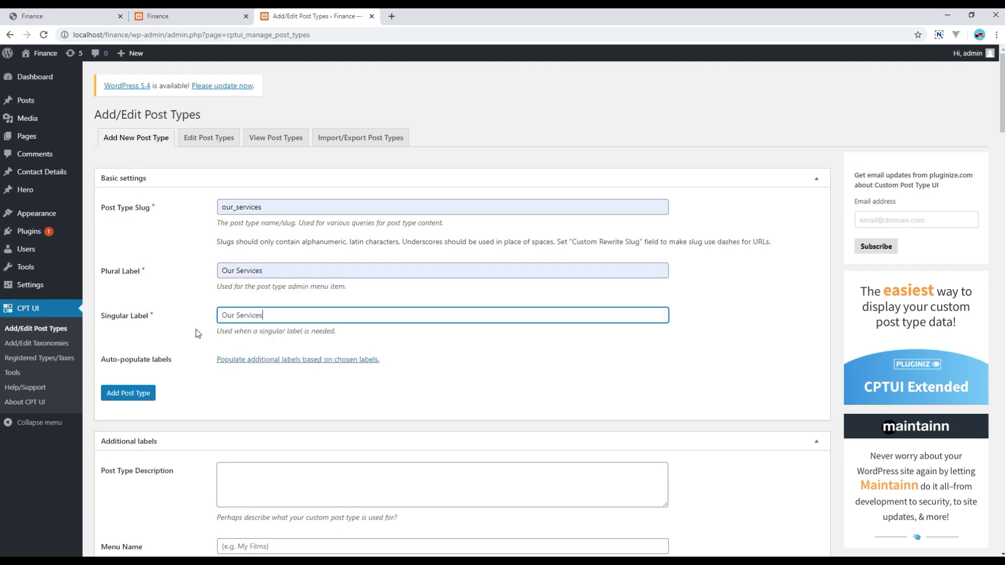
left_click(192, 350)
scroll(192, 361, "down", 10)
scroll(192, 369, "down", 10)
scroll(193, 375, "down", 10)
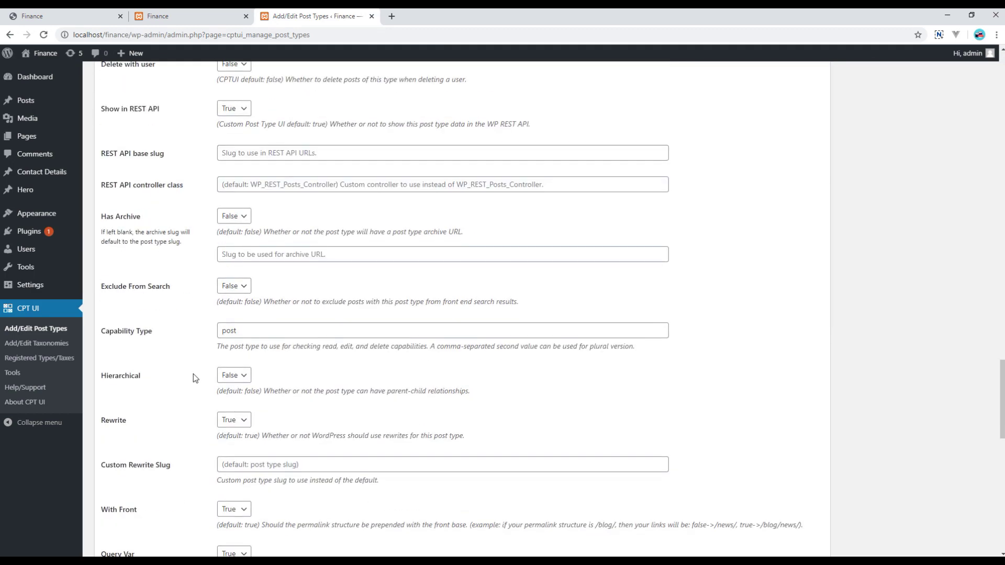
scroll(192, 374, "down", 5)
scroll(191, 376, "down", 8)
scroll(192, 375, "up", 3)
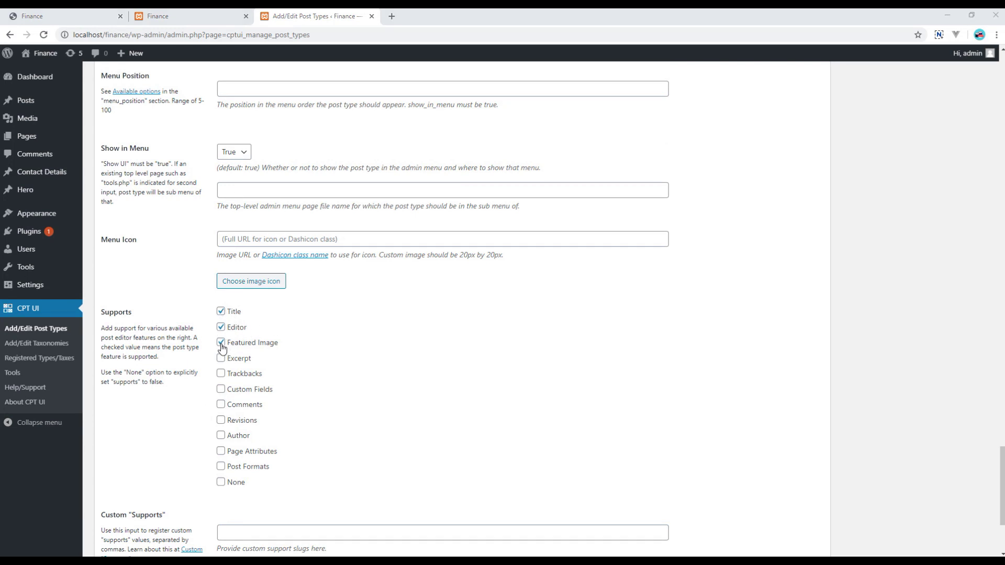
left_click(221, 389)
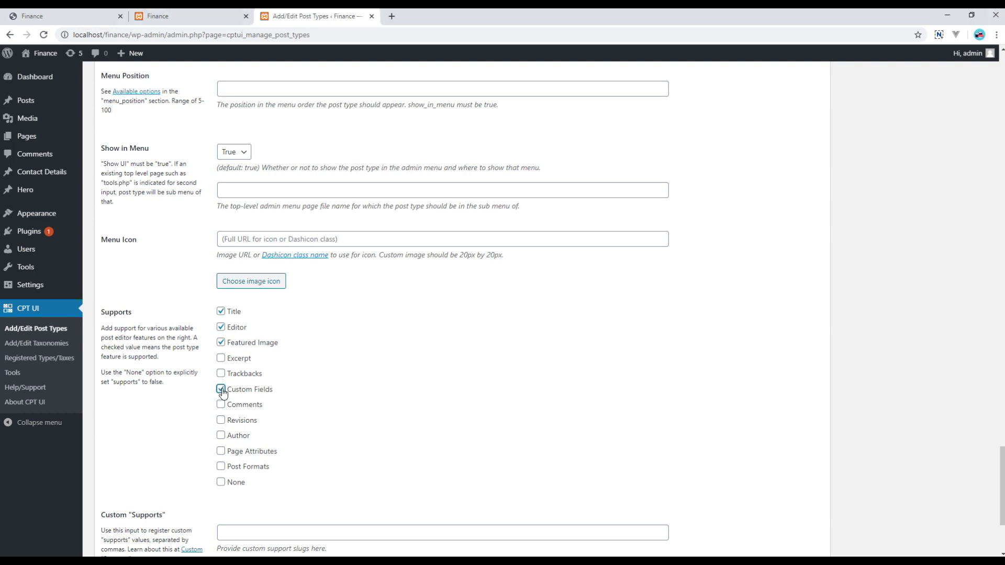
left_click(220, 342)
scroll(178, 430, "down", 2)
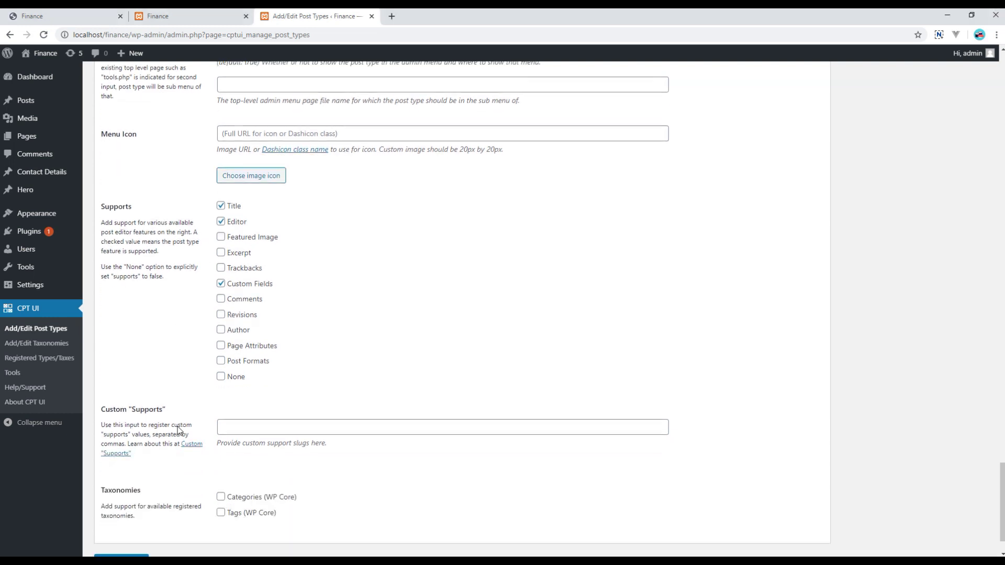
scroll(178, 431, "down", 2)
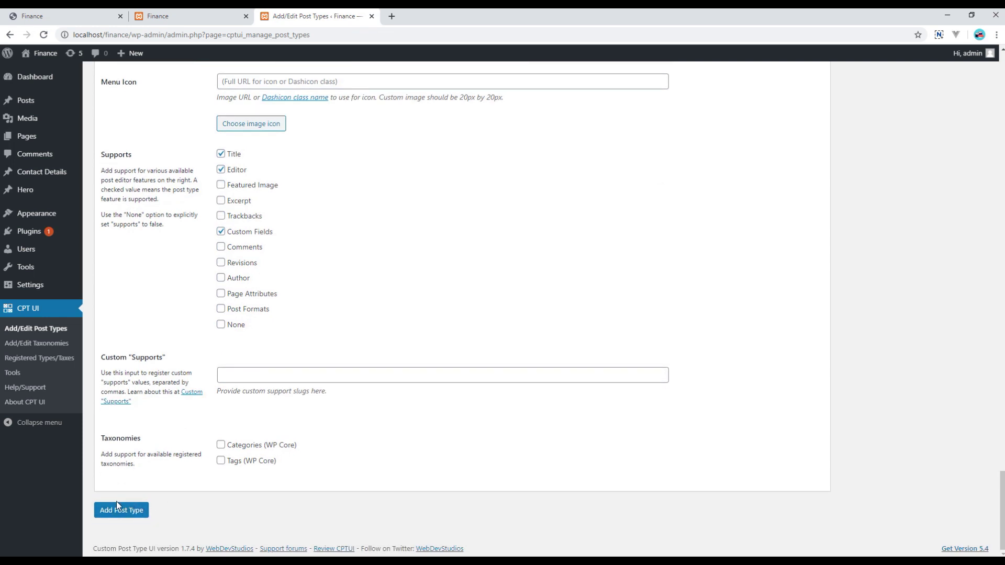
- Save the our_services post type and start a new Our Services entry
left_click(142, 511)
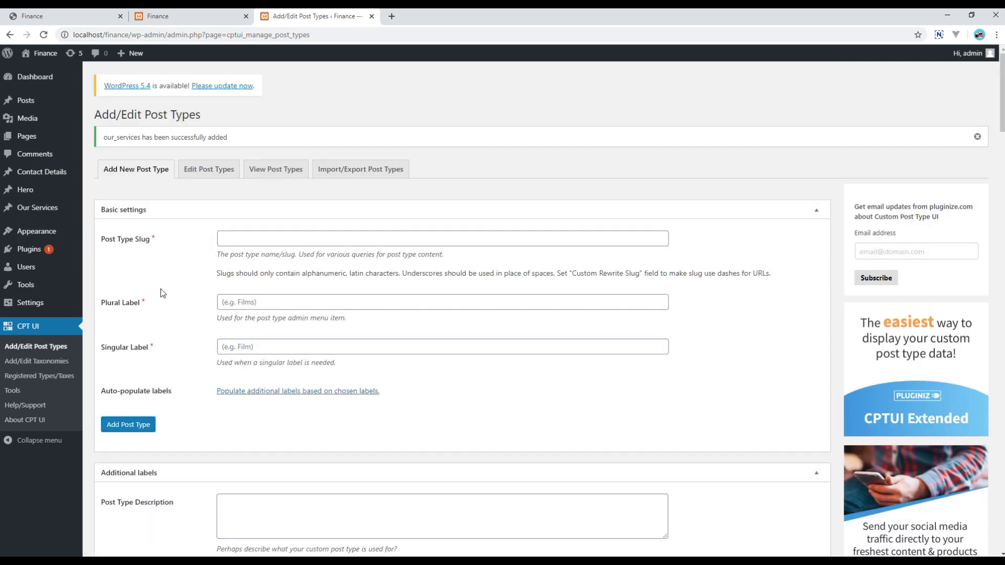
mouse_move(36, 207)
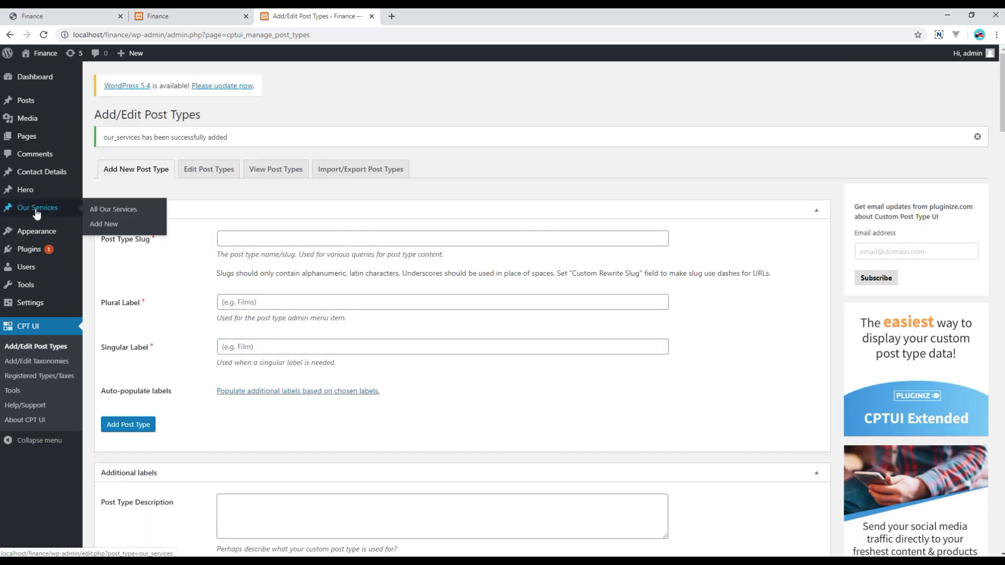
left_click(104, 225)
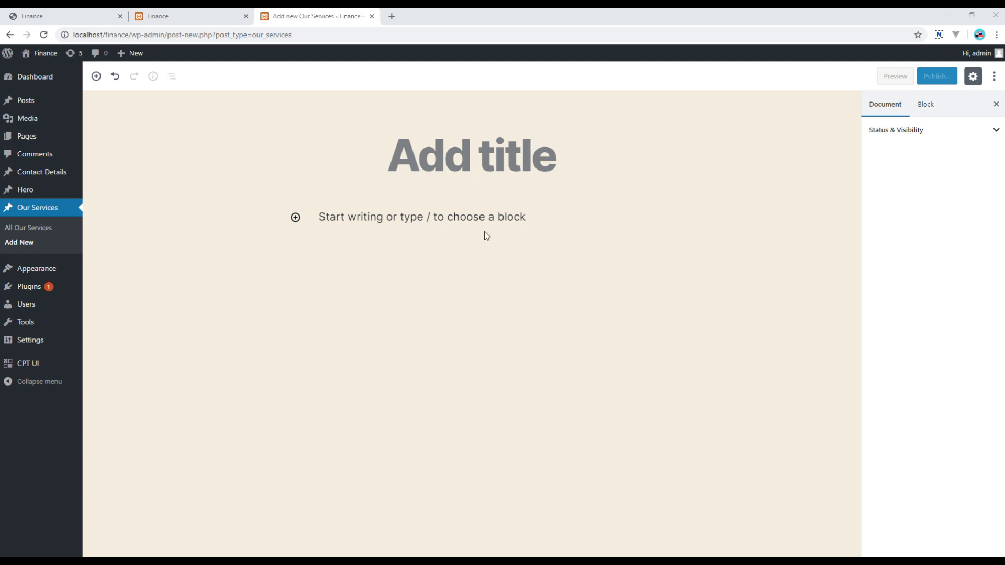
left_click(76, 17)
scroll(158, 226, "up", 8)
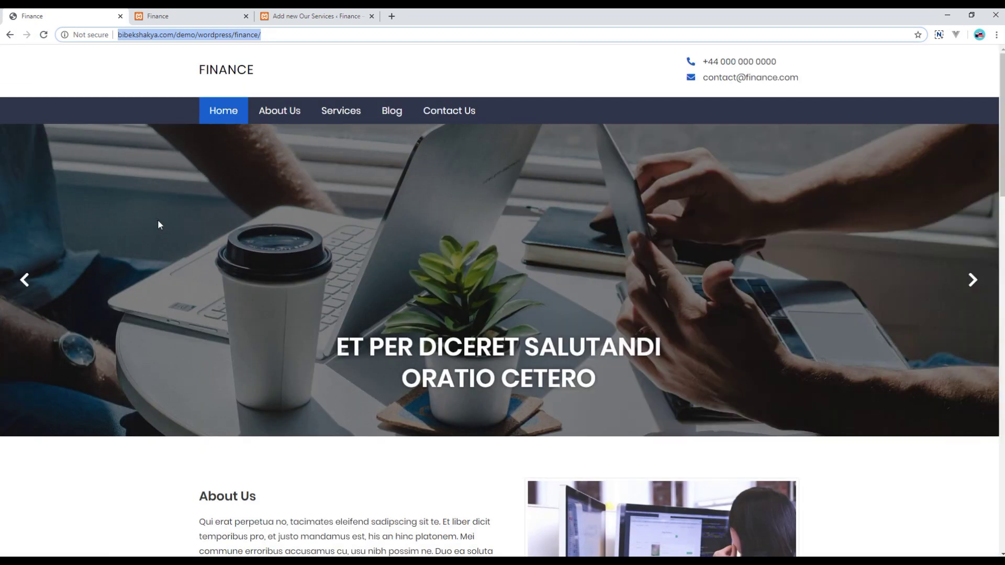
- Copy the Capital Markets card title from the demo Services page into the new post's title
left_click(349, 112)
scroll(183, 354, "down", 3)
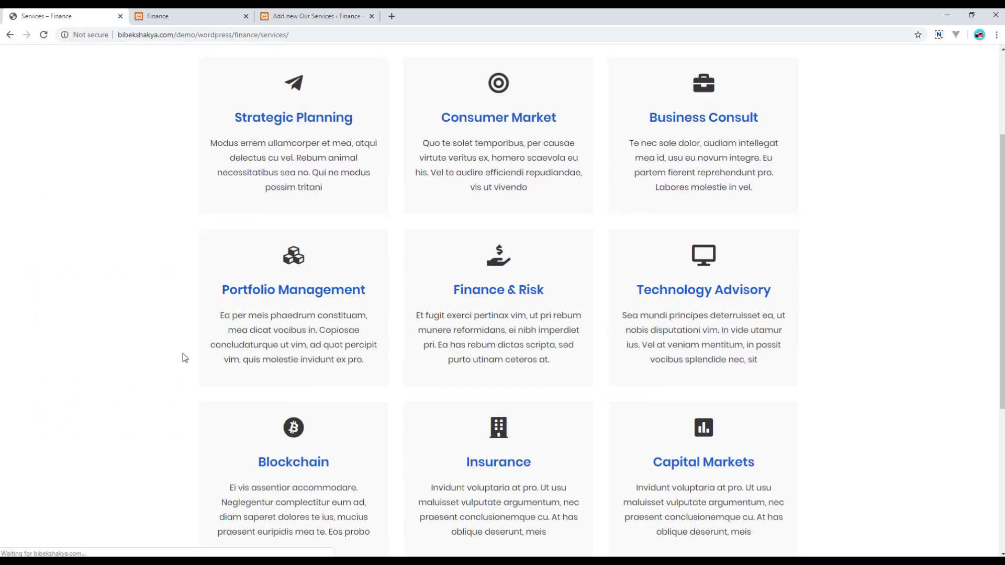
scroll(182, 353, "down", 3)
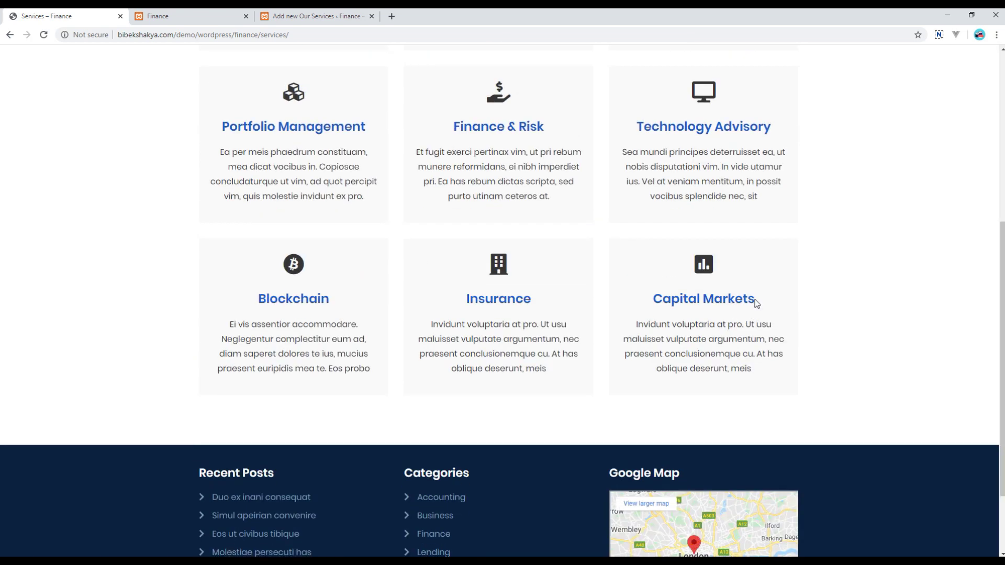
left_click_drag(755, 299, 655, 298)
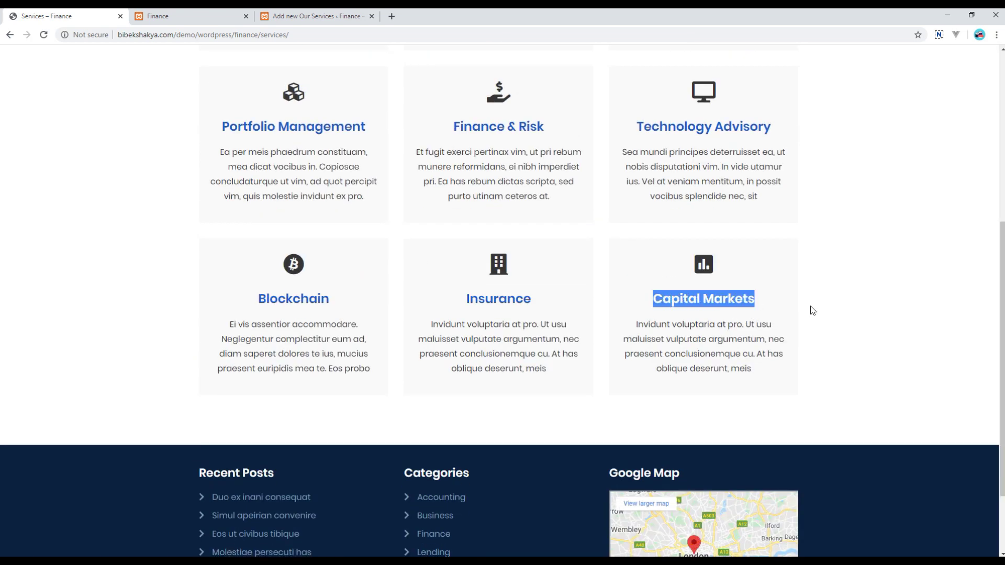
left_click(314, 18)
left_click(471, 156)
key("ctrl+v")
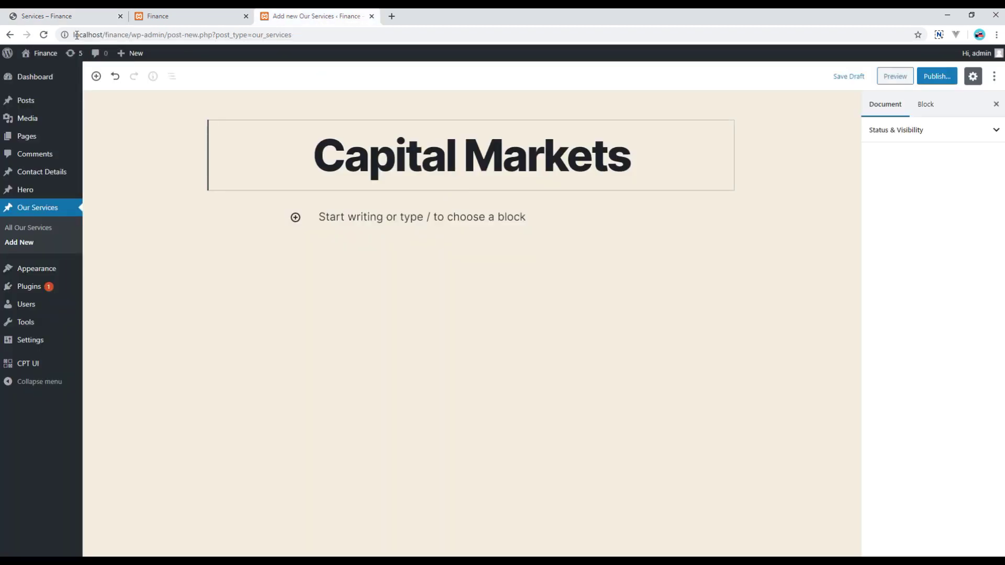
- Paste the Capital Markets description from the demo page into a new Classic block
left_click(47, 16)
left_click_drag(636, 324, 765, 386)
key("ctrl+c")
left_click(329, 20)
left_click(315, 226)
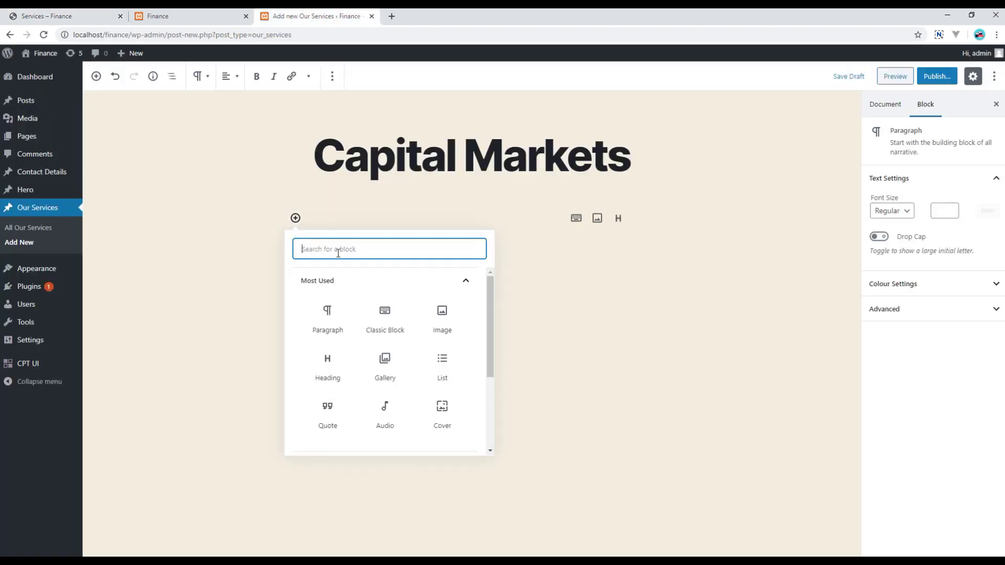
left_click(384, 318)
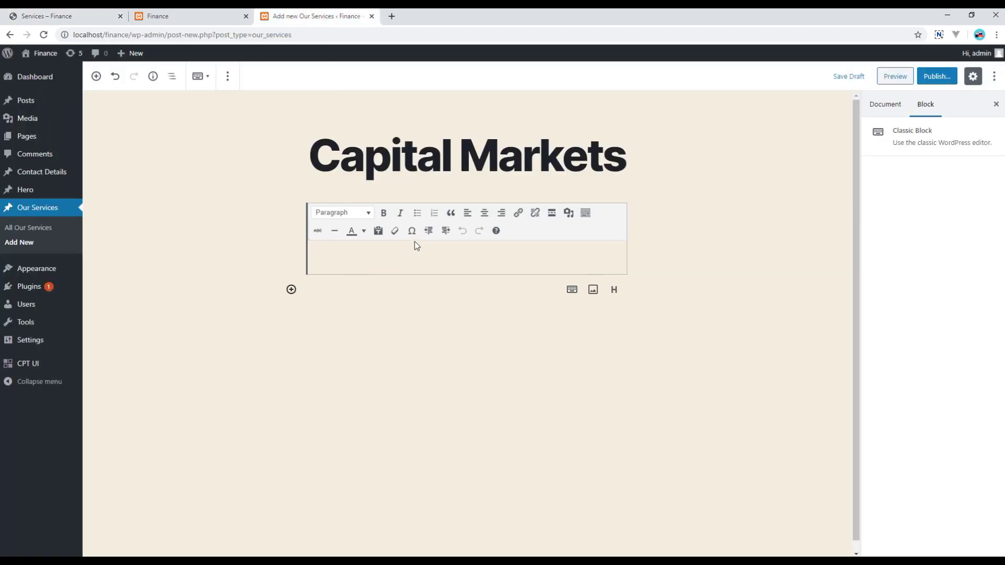
key("ctrl+v")
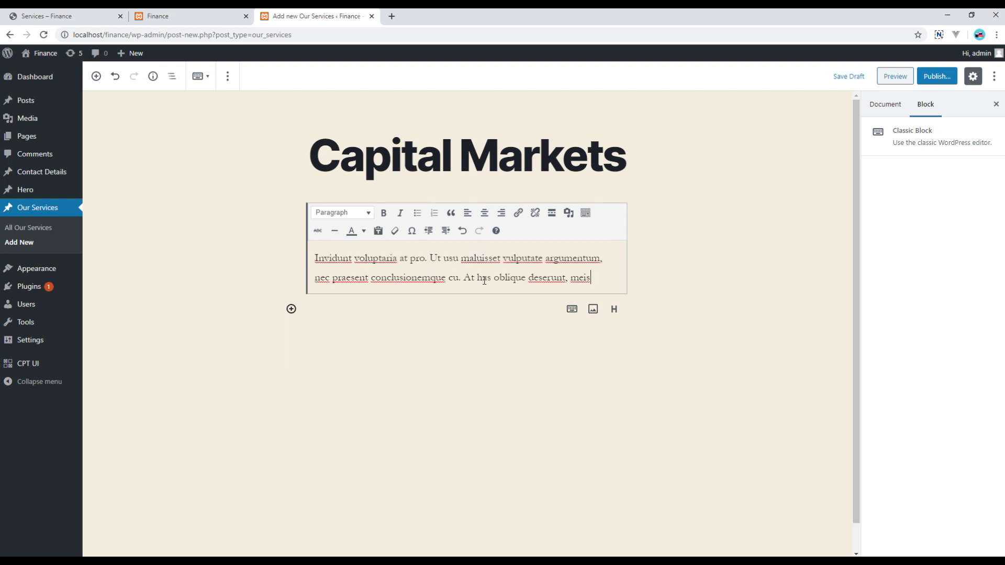
left_click(47, 16)
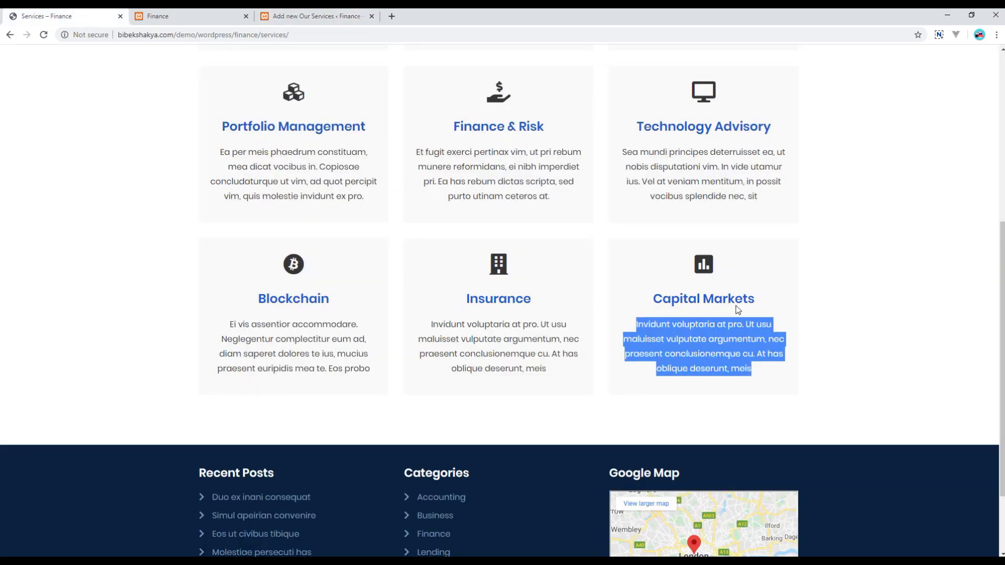
left_click(699, 310)
left_click(318, 16)
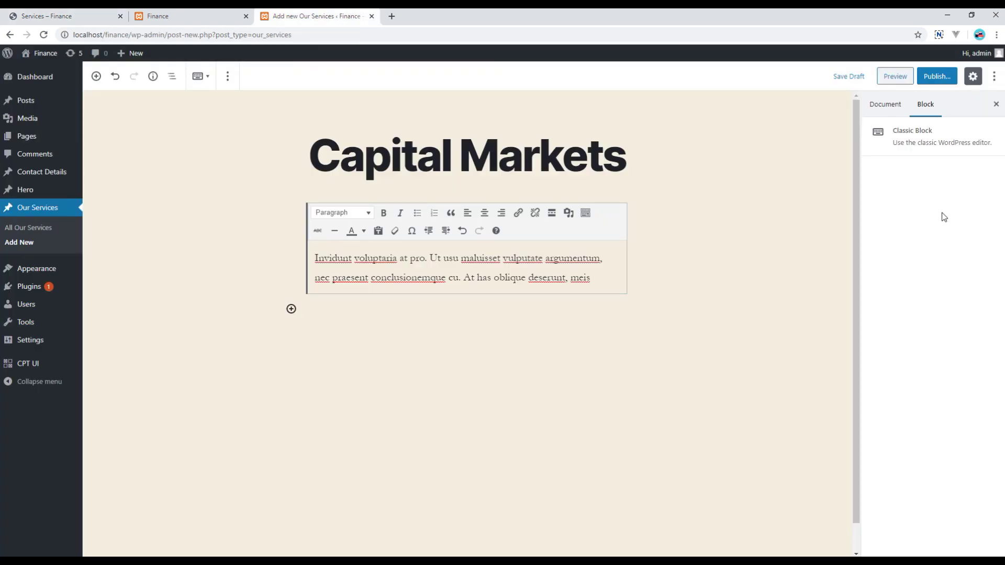
- Tick Custom Fields in the editor's Options, then enable it and reload the editor
left_click(995, 76)
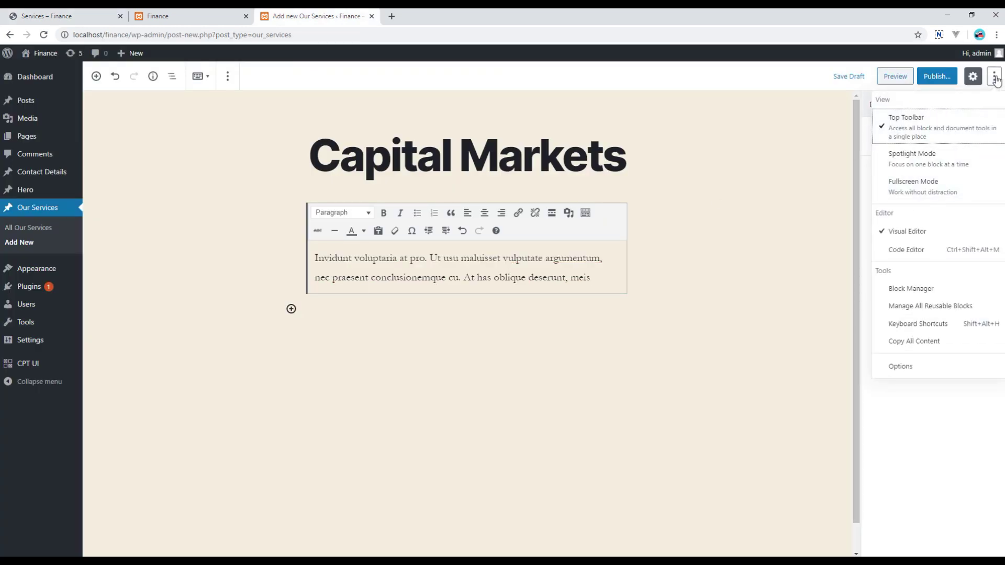
left_click(900, 366)
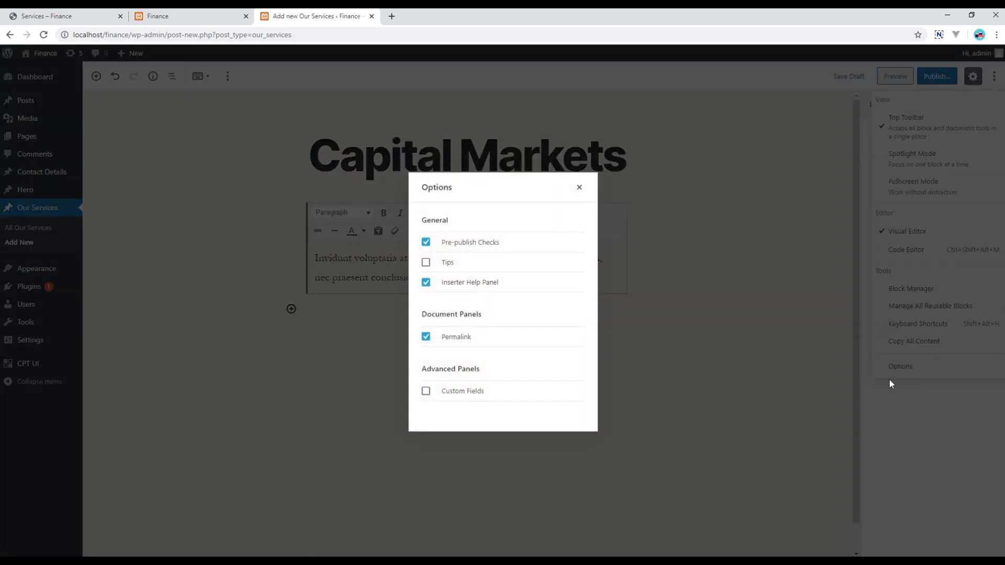
left_click(426, 391)
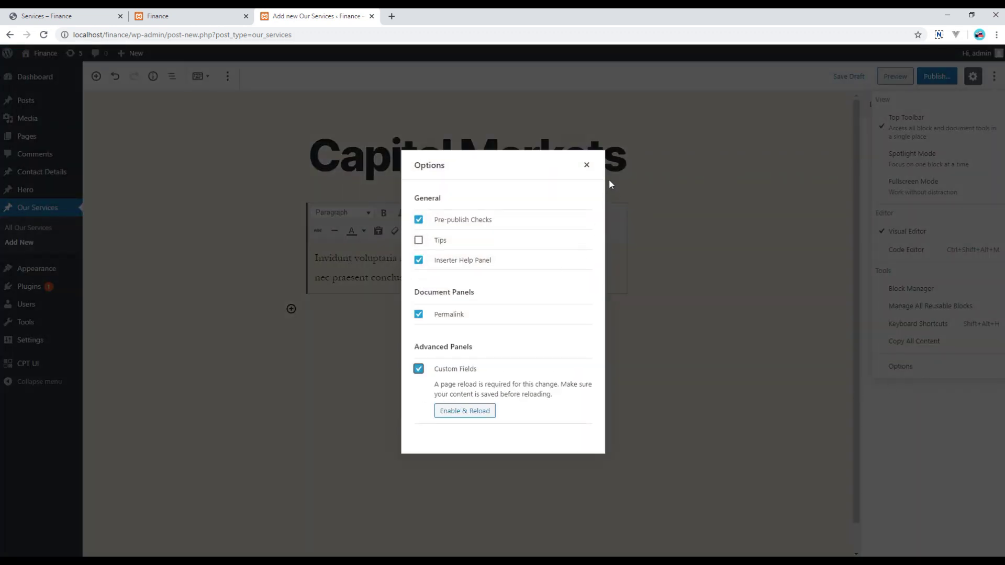
left_click(464, 411)
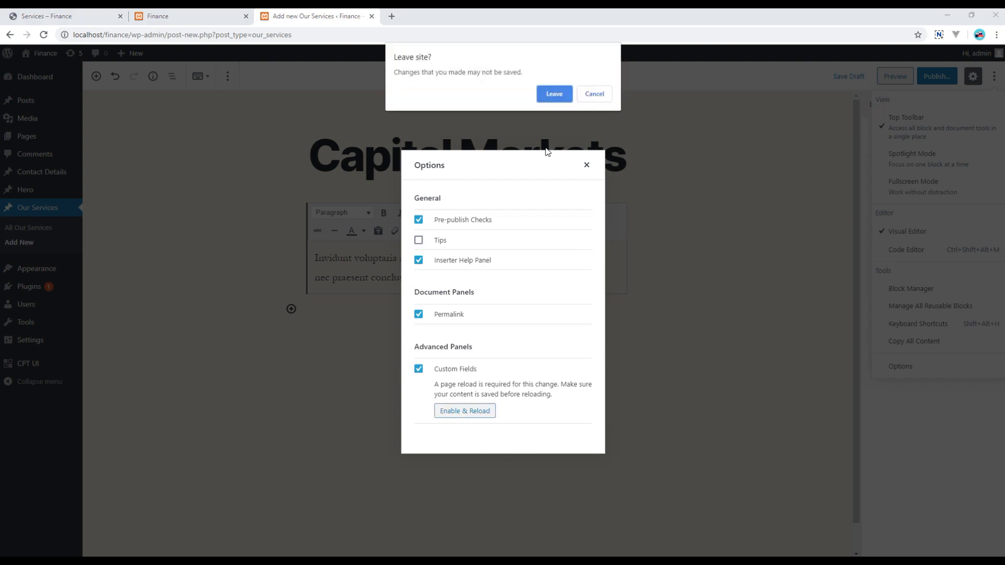
left_click(556, 99)
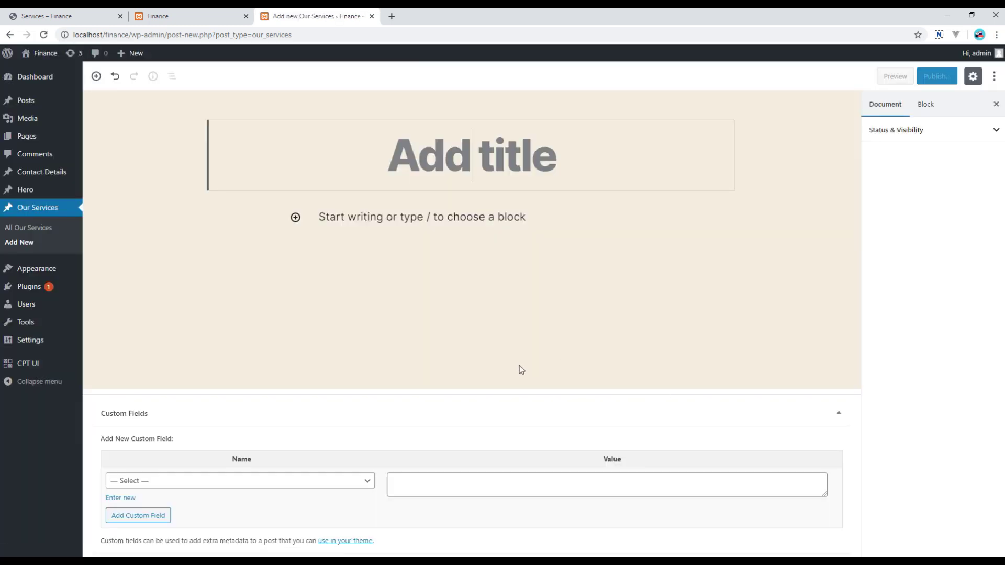
- Paste Capital Markets from the live Services page as the post title
left_click(55, 15)
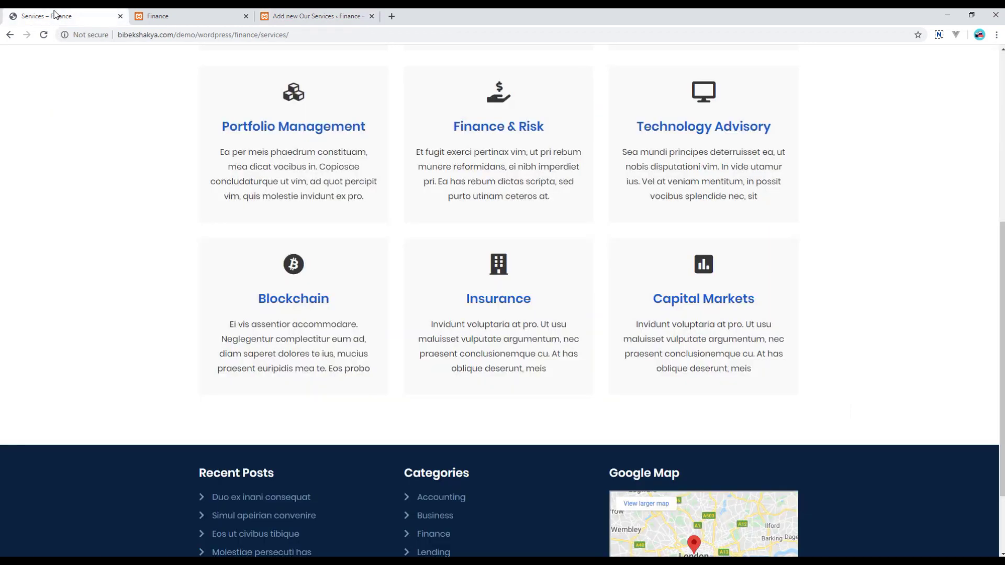
left_click_drag(651, 300, 756, 302)
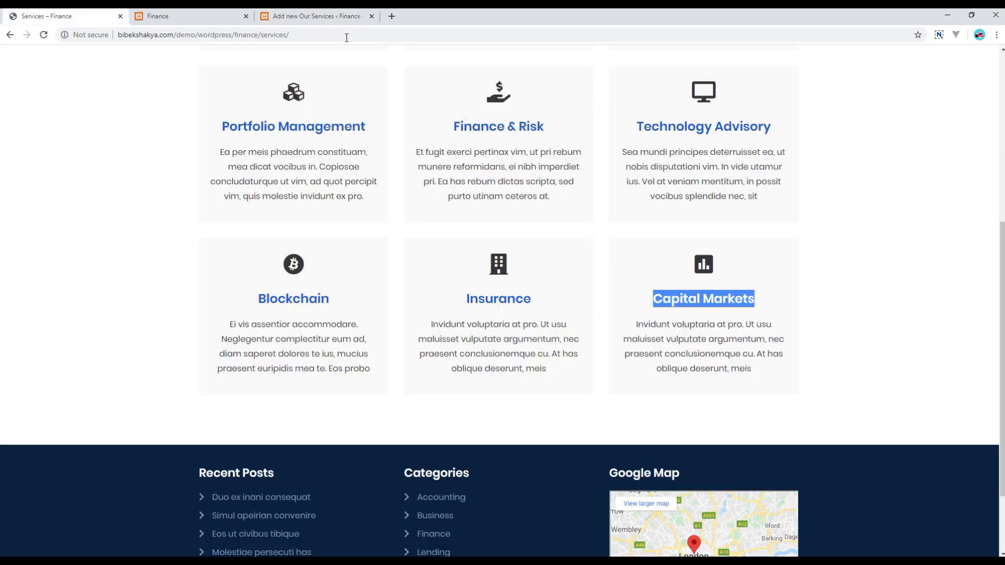
left_click(317, 15)
key("ctrl+v")
- Paste the Capital Markets description paragraph into a new Classic block
left_click(55, 17)
left_click_drag(632, 325, 762, 373)
key("ctrl+c")
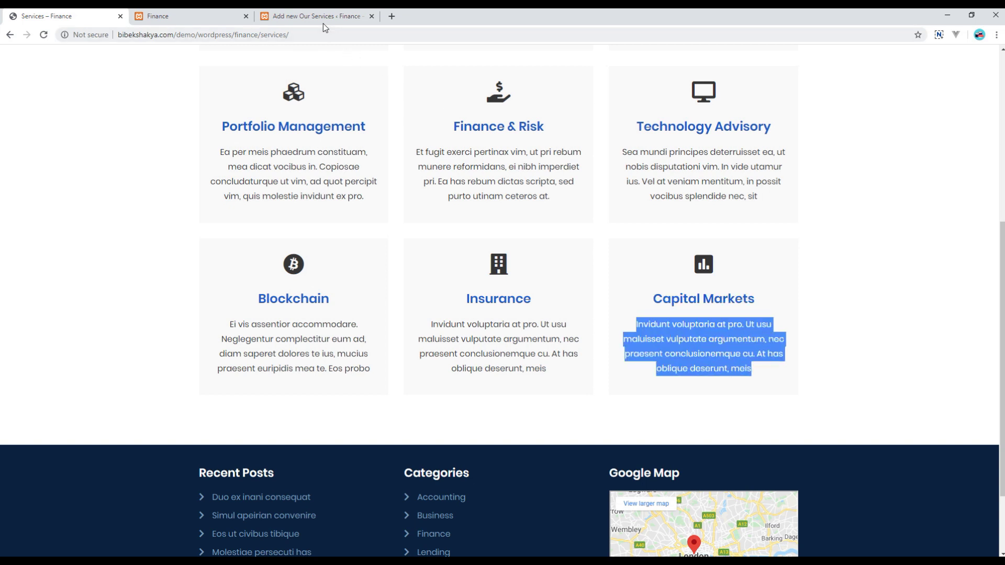
left_click(317, 15)
left_click(400, 217)
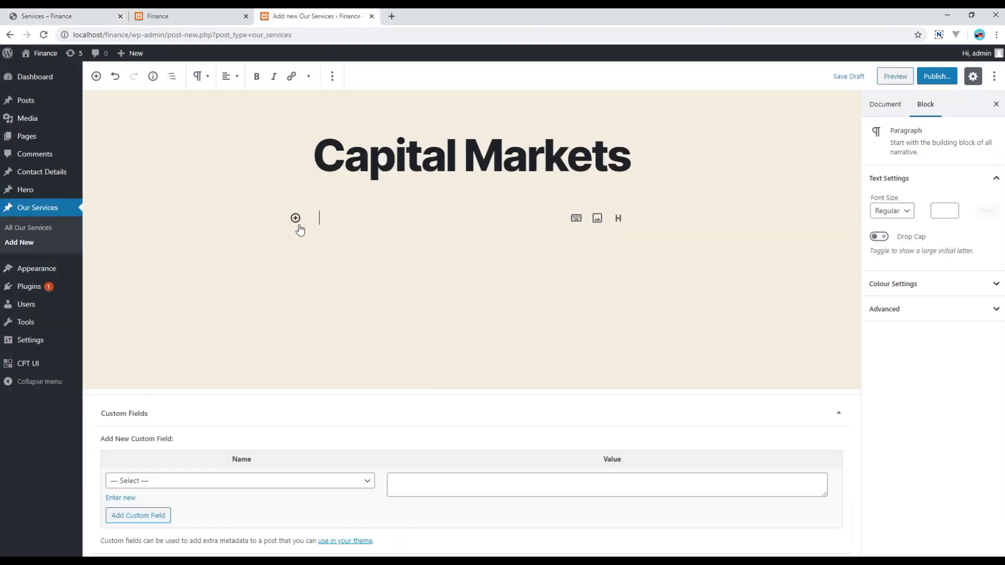
left_click(296, 217)
left_click(379, 310)
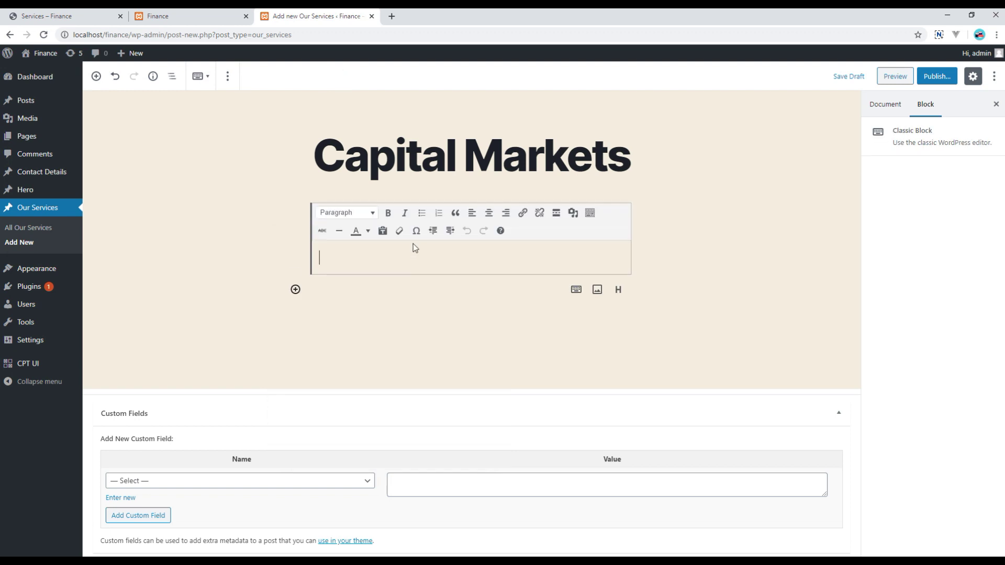
key("ctrl+v")
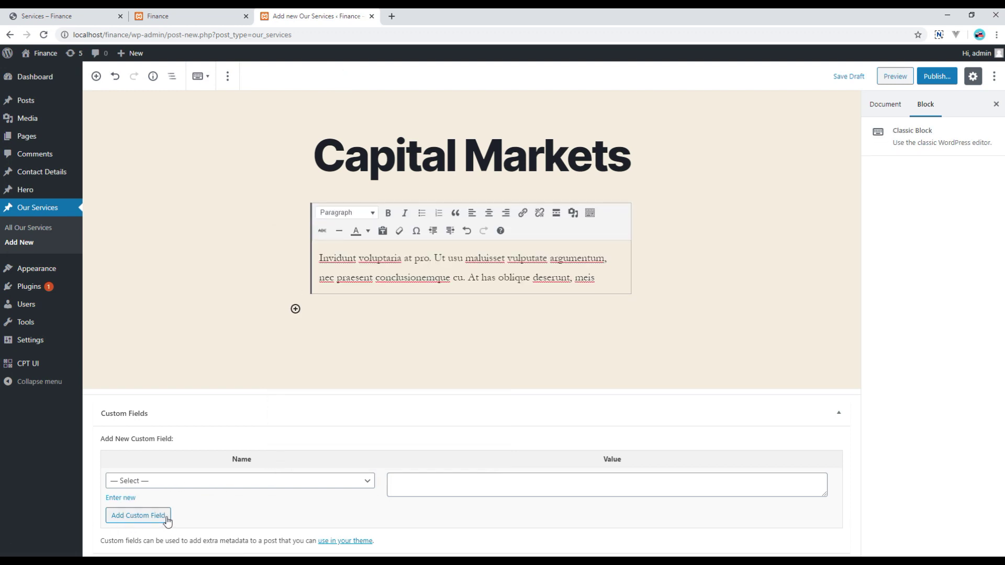
- Add a new custom field named Service Icon
left_click(128, 499)
left_click(148, 482)
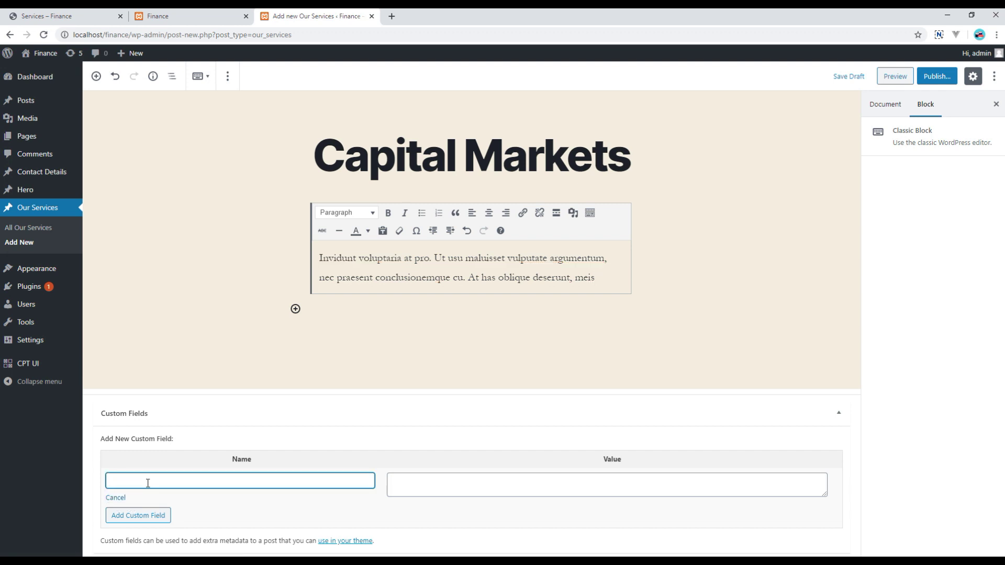
type("Service Icon")
left_click(452, 484)
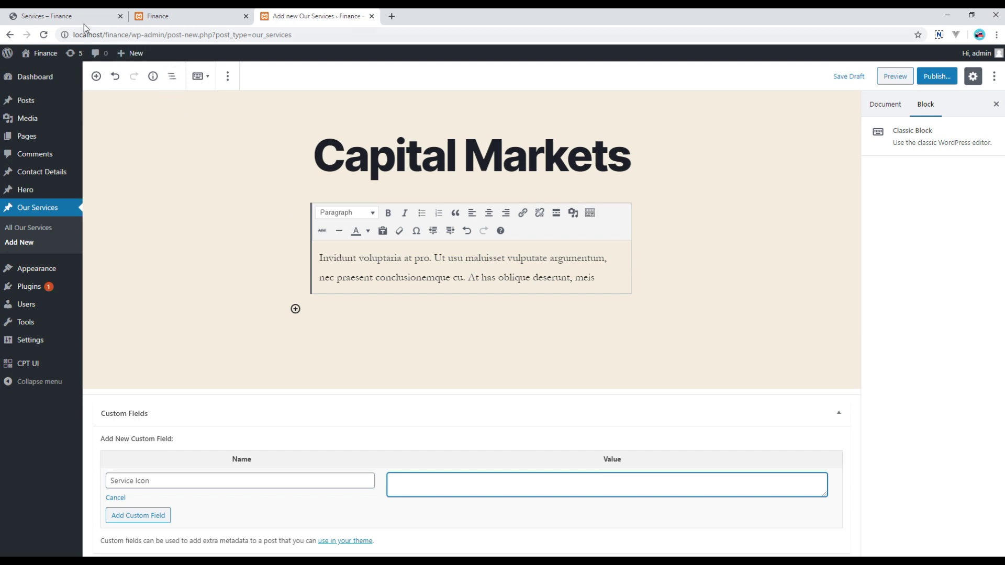
- Copy the Capital Markets fa-poll icon markup using the live page's developer tools
left_click(47, 15)
left_click(774, 281)
right_click(708, 265)
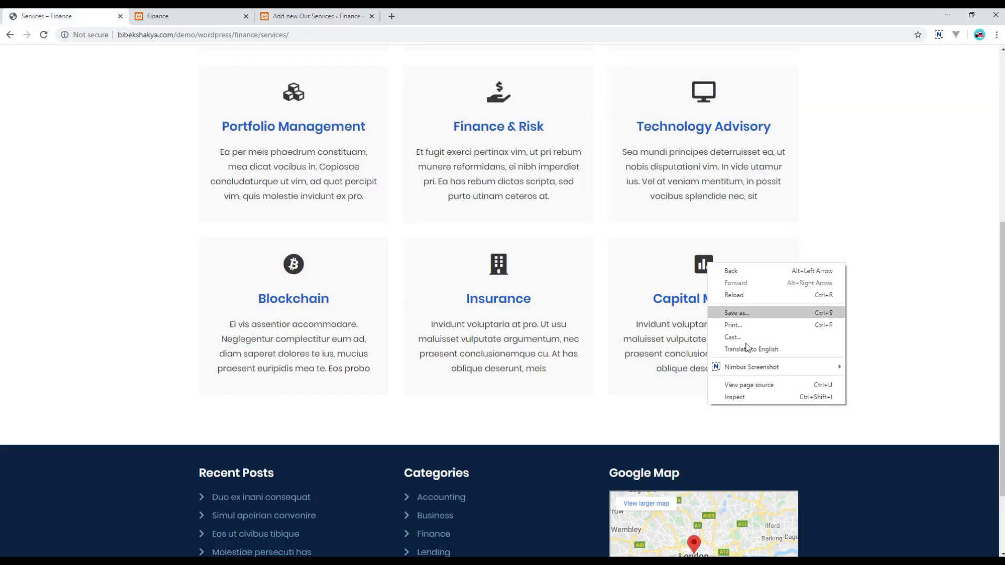
left_click(513, 212)
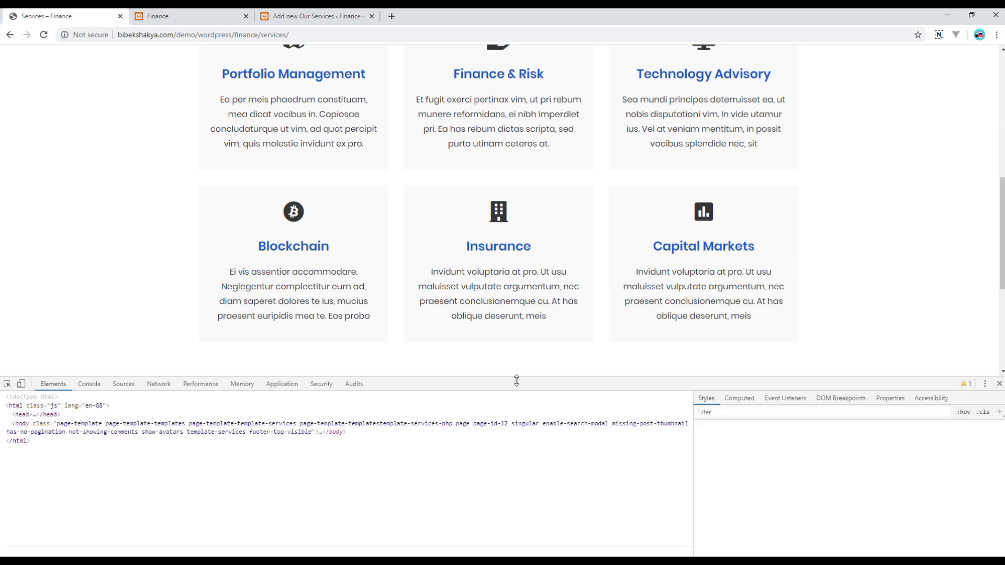
left_click_drag(525, 377, 528, 336)
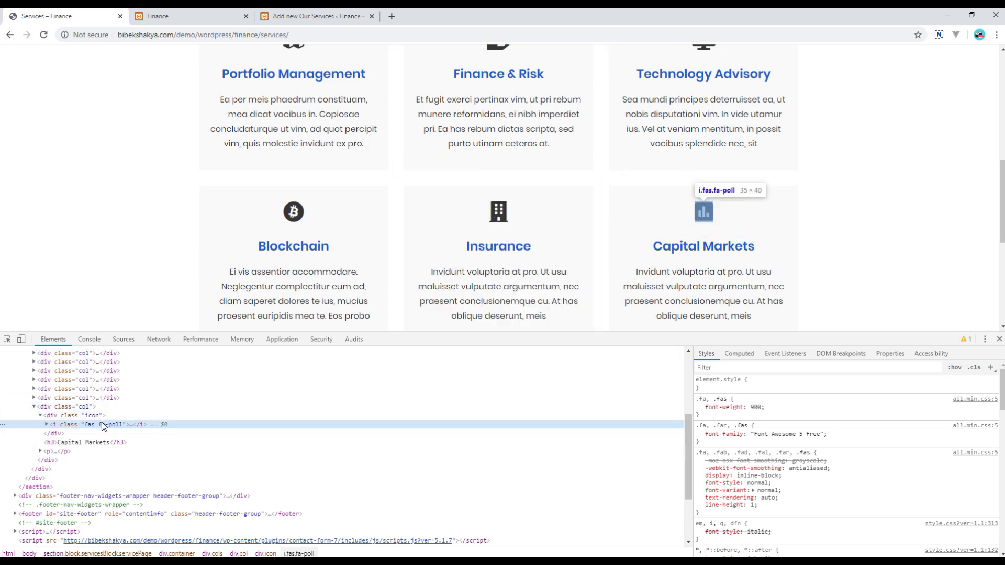
right_click(57, 428)
left_click(102, 278)
key("F2")
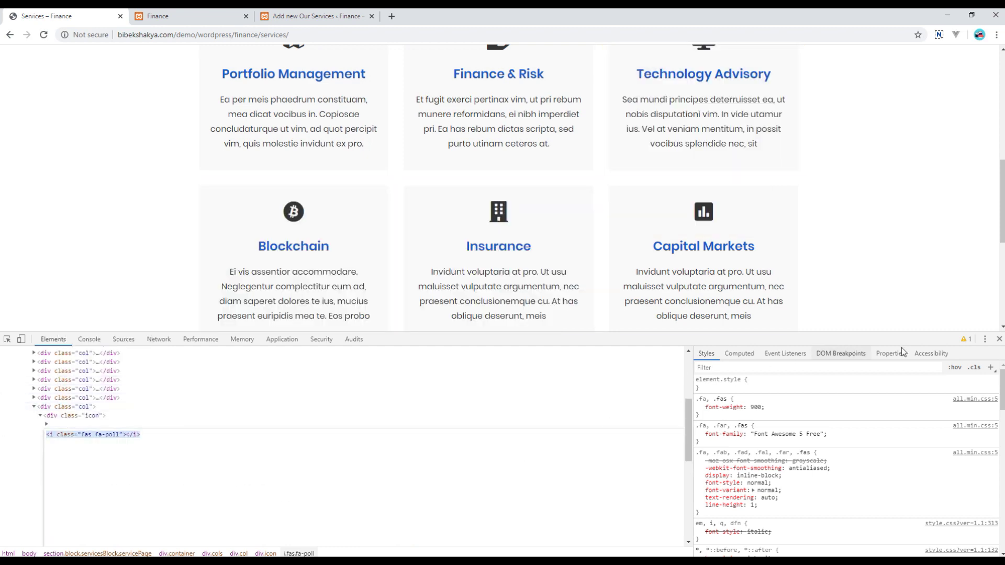
left_click(998, 339)
left_click(314, 16)
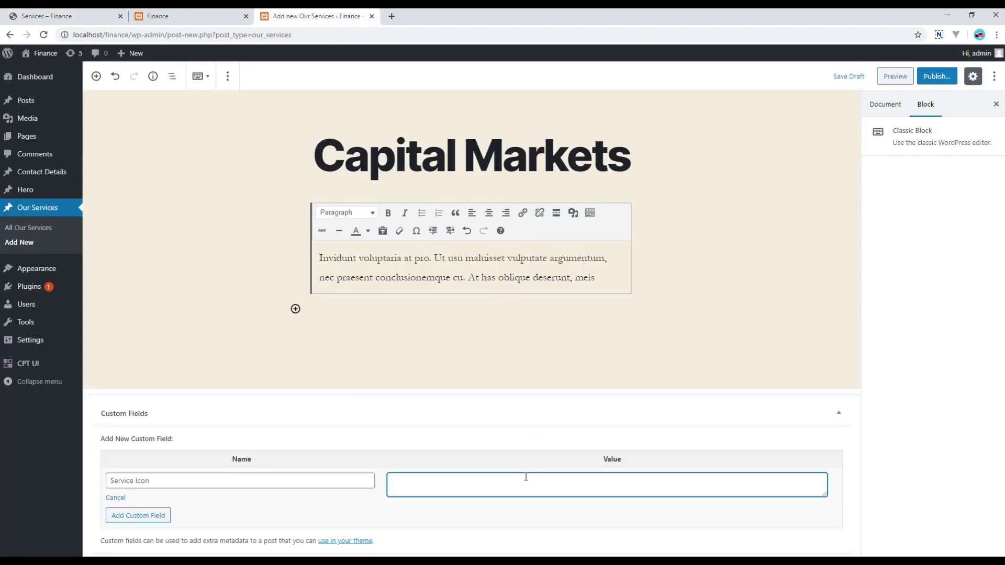
- Set the Service Icon value to the fa-poll icon markup and publish Capital Markets
key("ctrl+v")
left_click(455, 331)
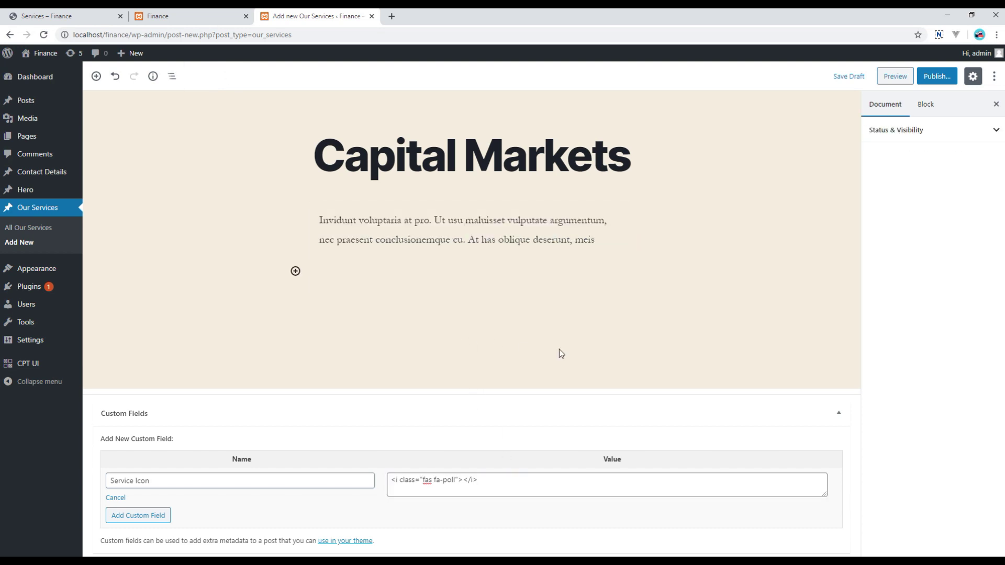
left_click(935, 76)
left_click(946, 76)
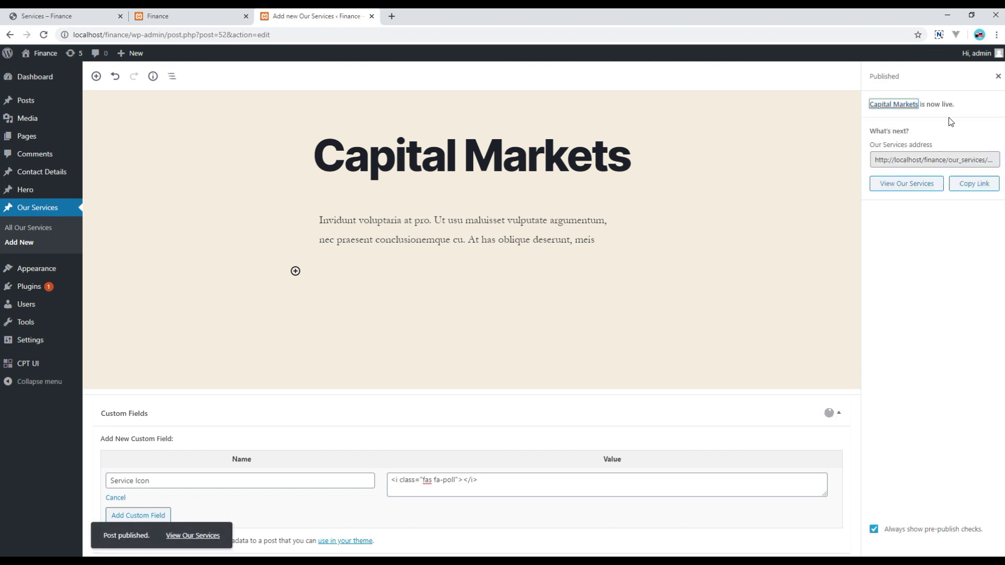
left_click(997, 75)
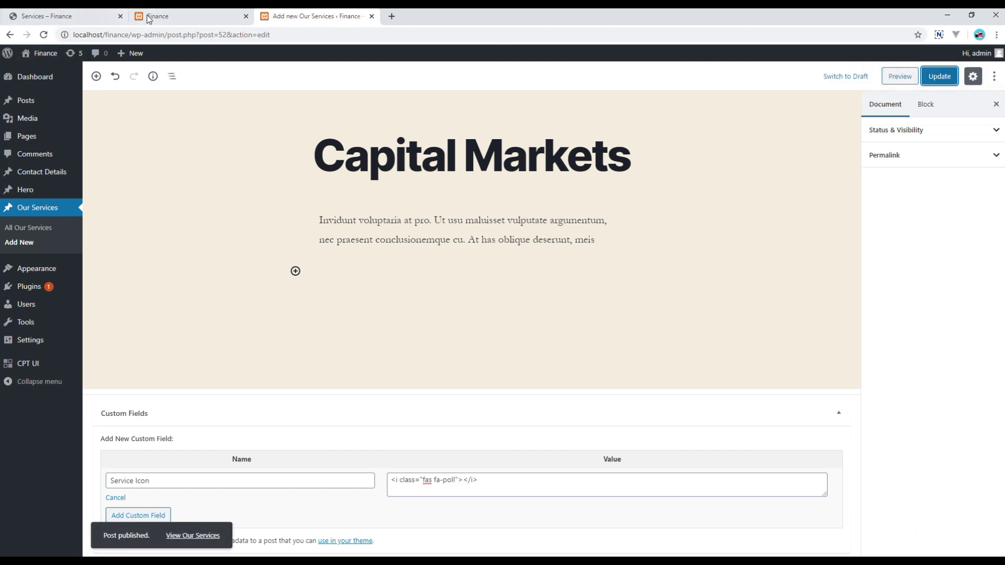
left_click(67, 15)
scroll(526, 332, "up", 3)
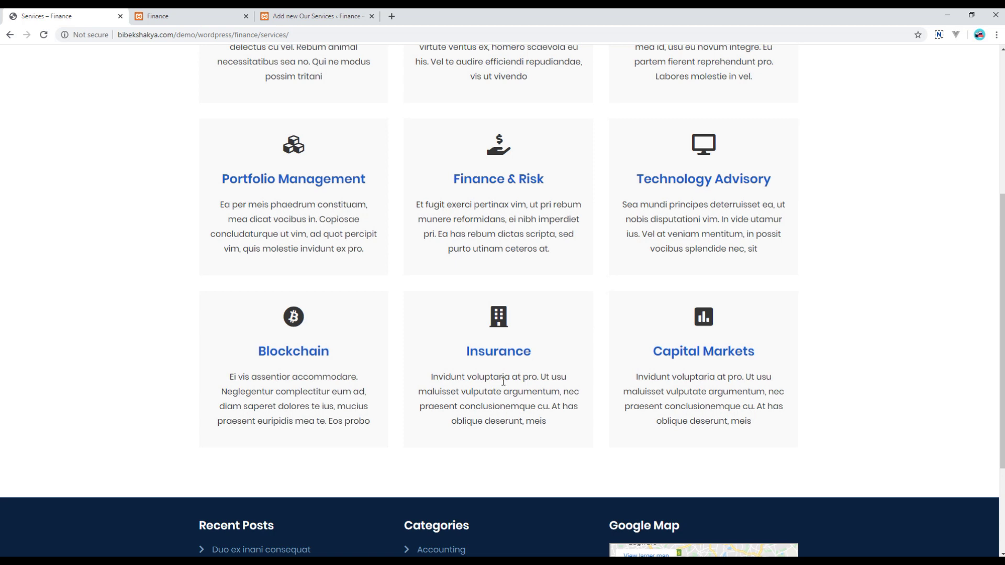
scroll(503, 382, "up", 3)
scroll(465, 463, "up", 3)
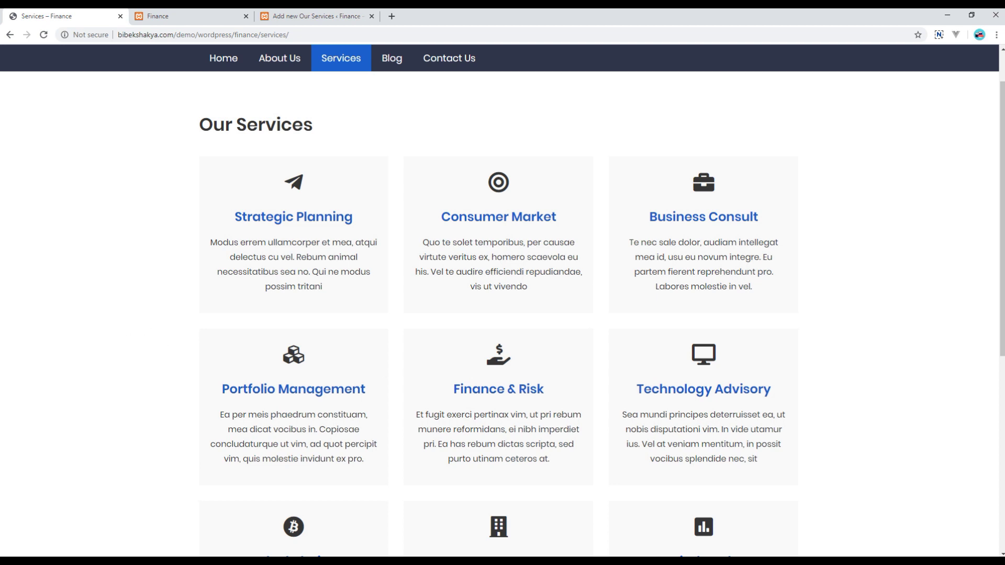
scroll(343, 236, "down", 1)
- View the All Our Services admin list with nine services, Strategic Planning through Capital Markets
left_click(322, 16)
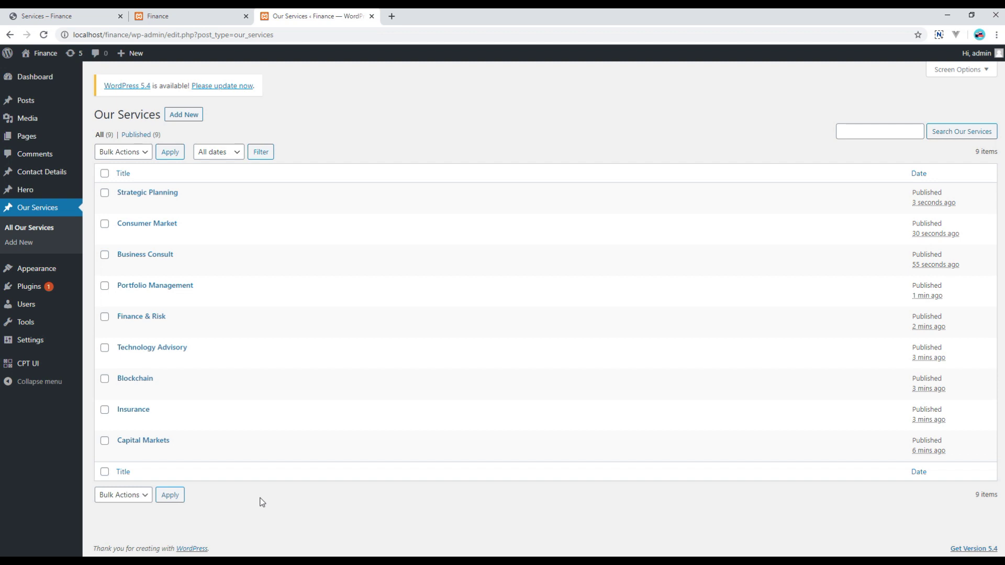
- Add a commented 'services block' line below the about section in template-home.php
key("alt+Tab")
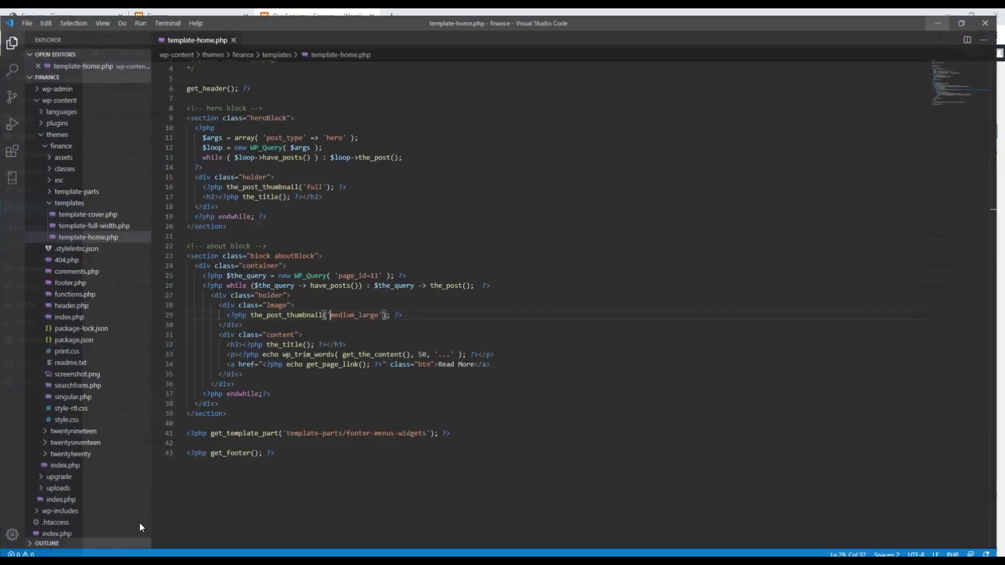
left_click_drag(187, 250, 228, 410)
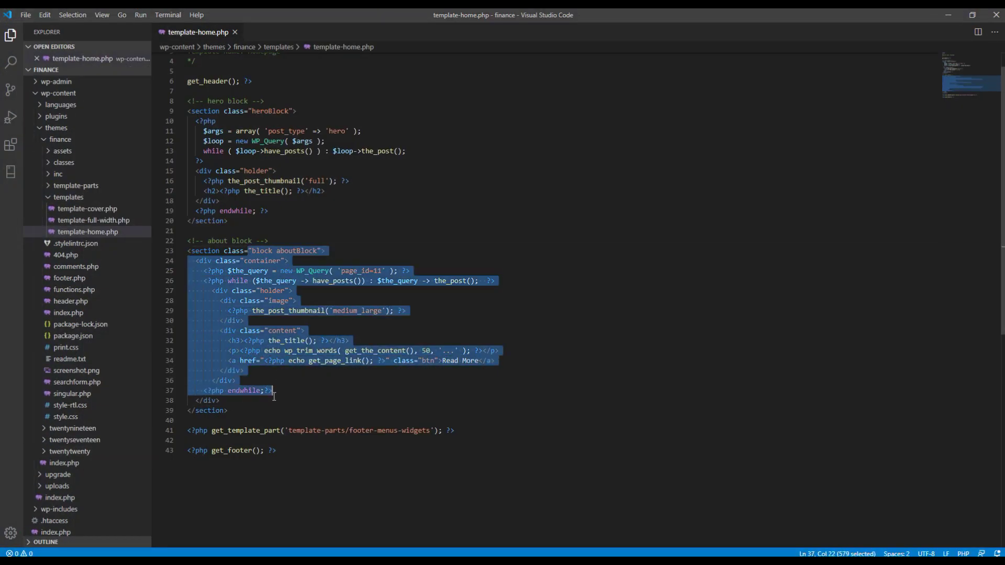
left_click(229, 410)
scroll(314, 314, "down", 1)
key("Return")
key("Return")
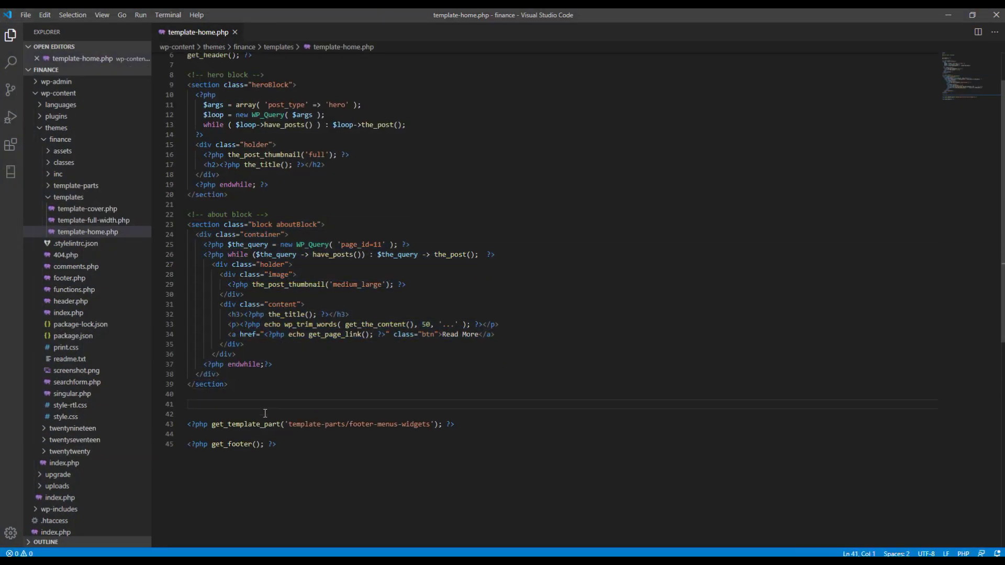
type("select")
key("BackSpace")
key("BackSpace")
key("BackSpace")
key("BackSpace")
type("rvices bl")
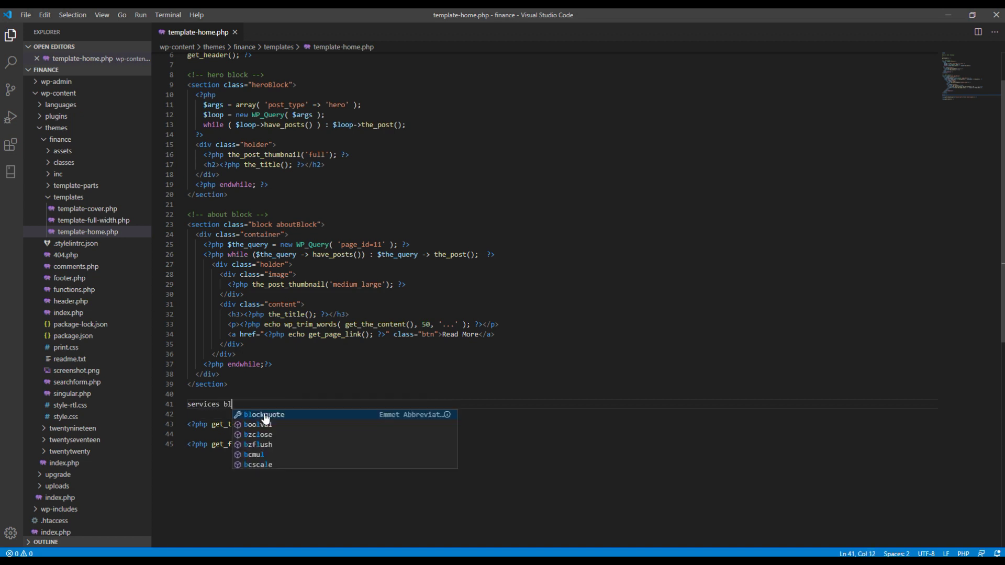
type("ock")
key("shift+Home")
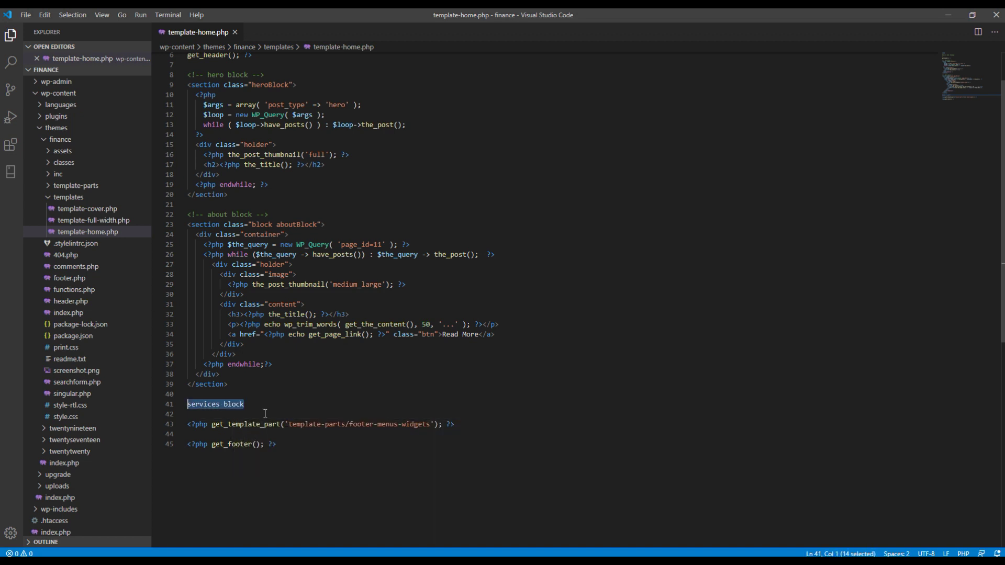
key("ctrl+slash")
- Expand an Emmet section element under the comment and begin its class="block " attribute
key("End")
key("Return")
type("se")
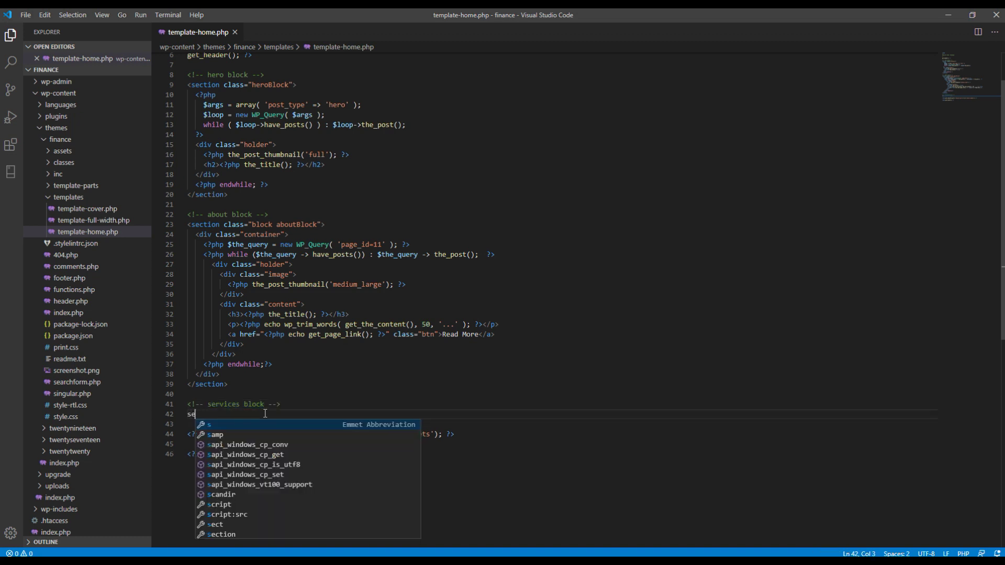
type("cti")
key("Tab")
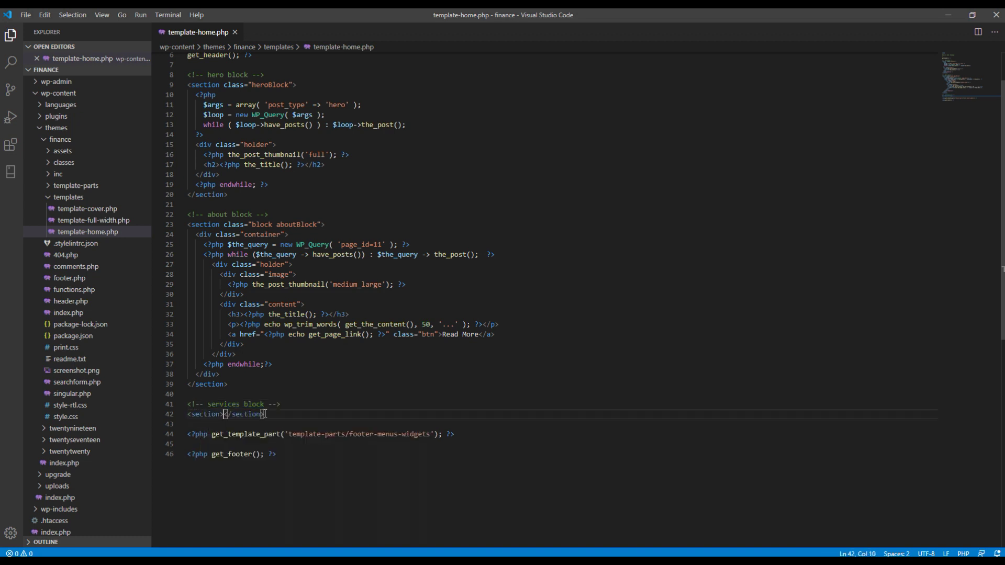
key("Return")
key("Return")
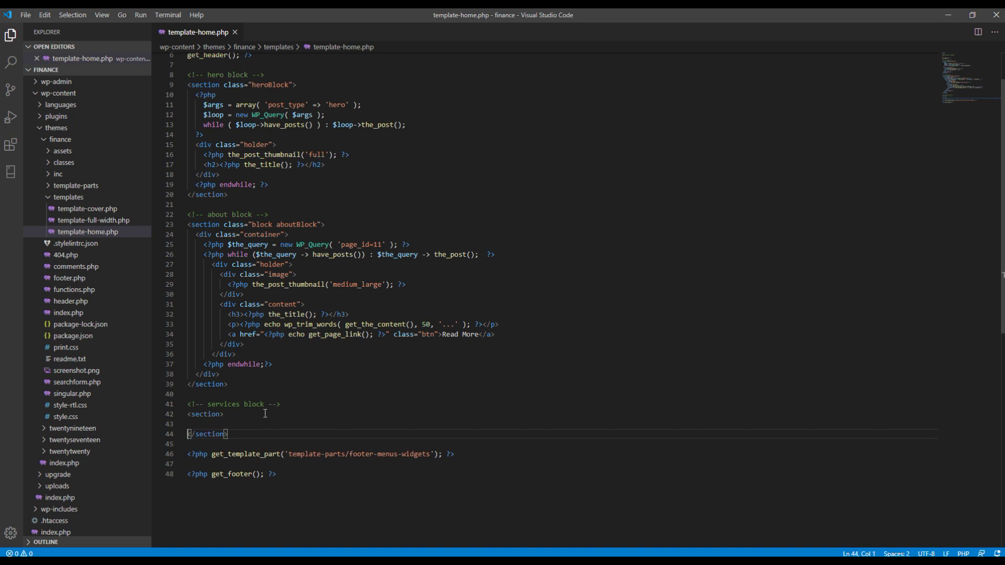
key("Up")
key("Up")
key("End")
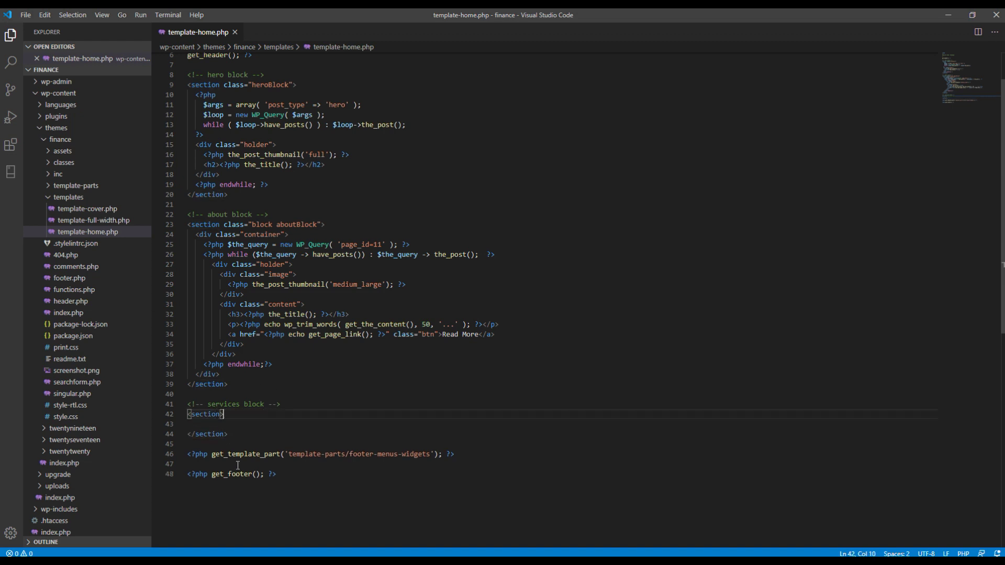
key("Left")
type("cla")
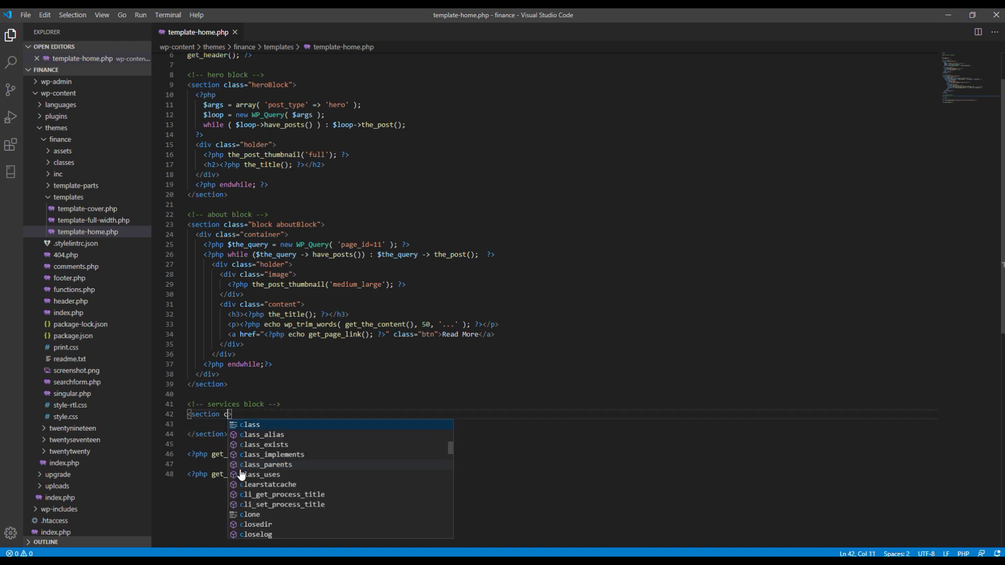
type("ss")
type("=\"")
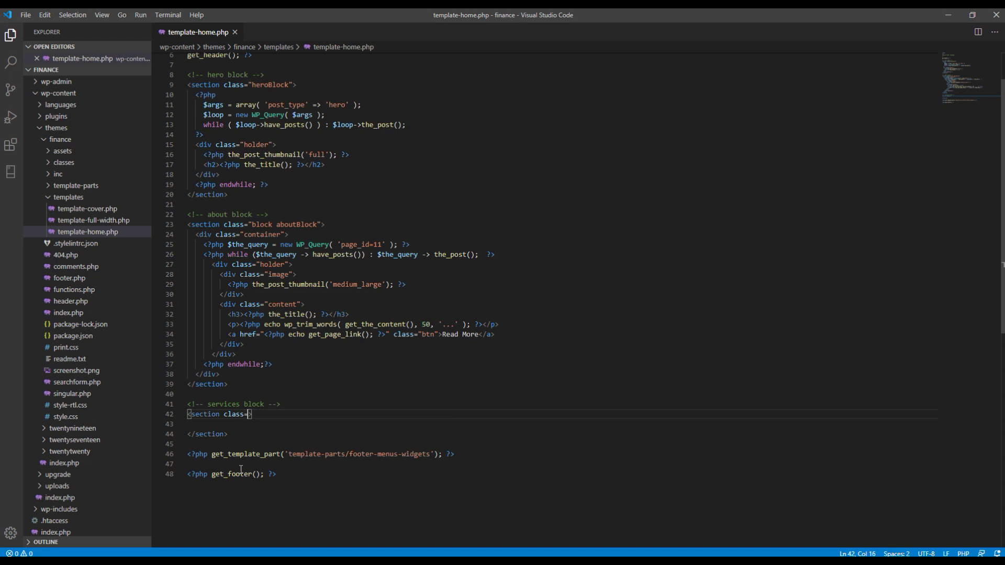
type("block")
key("alt+Tab")
- Go from the Services tab to the Finance home page and view its Our Services section
left_click(98, 18)
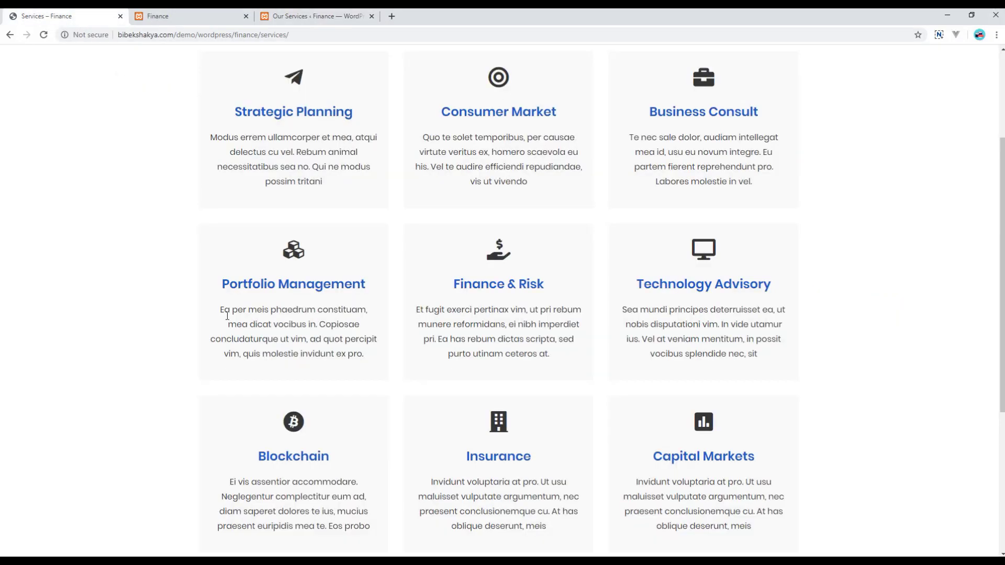
scroll(169, 350, "up", 3)
scroll(169, 349, "down", 3)
scroll(169, 349, "up", 5)
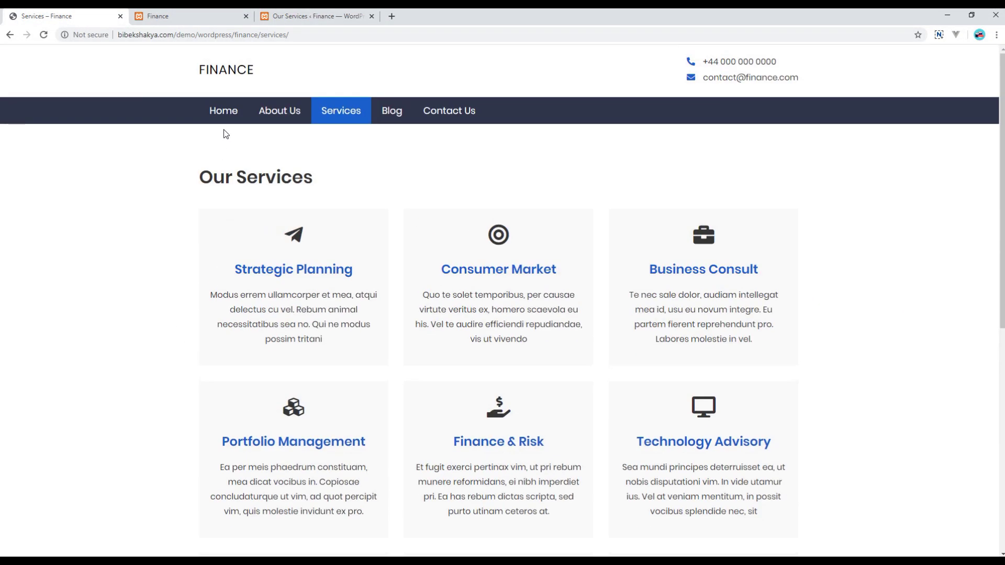
left_click(223, 111)
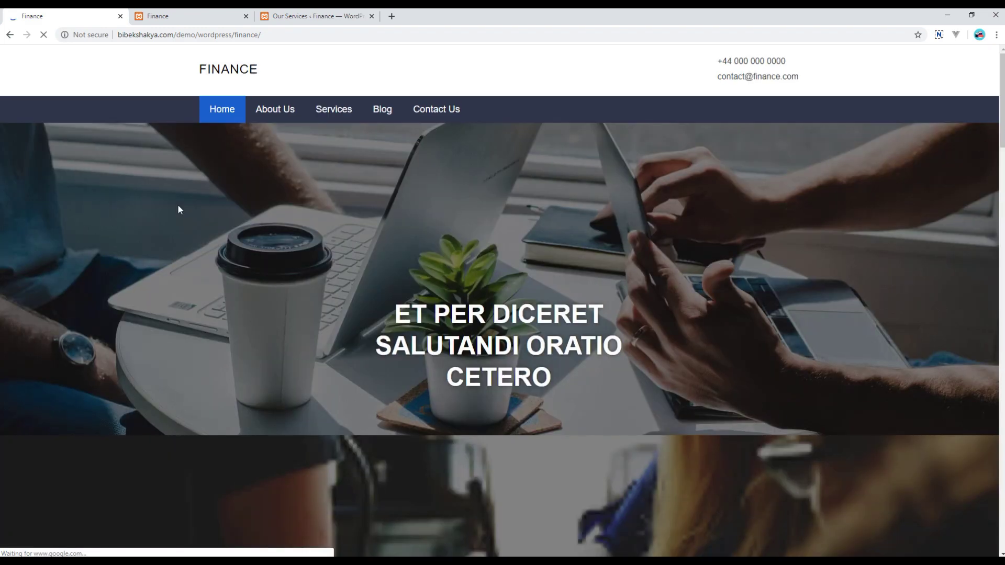
scroll(149, 330, "down", 5)
scroll(146, 330, "down", 3)
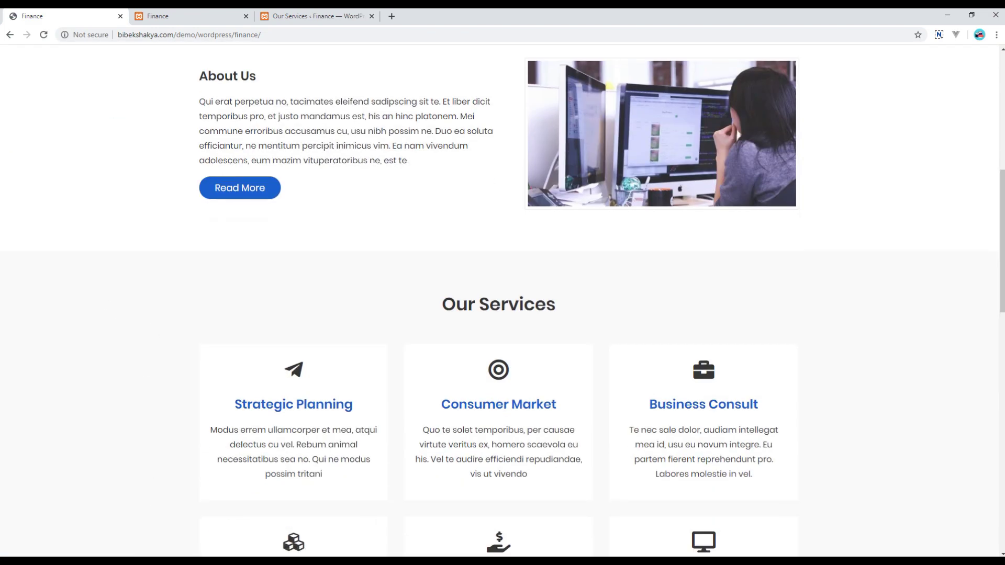
key("alt+Tab")
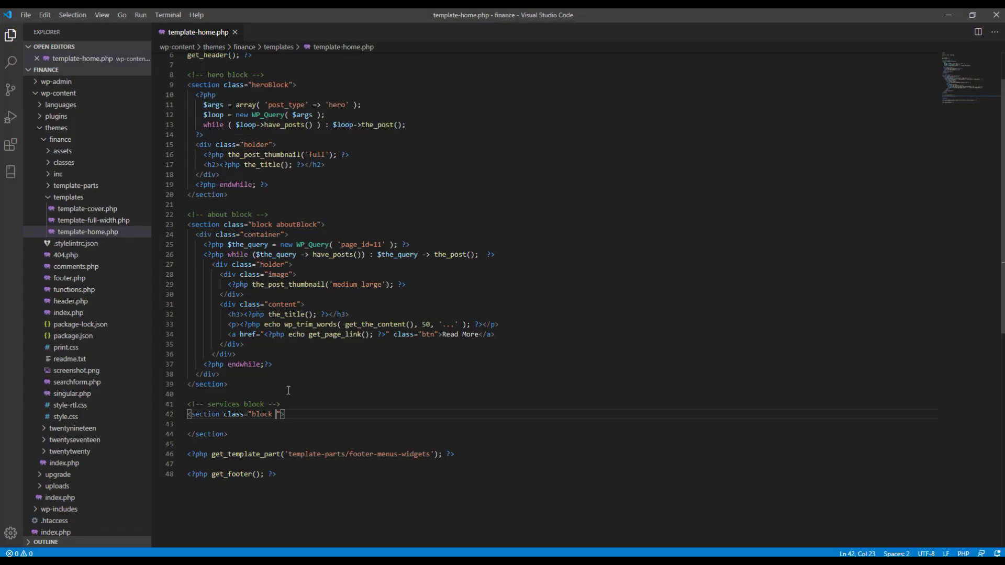
type("grayBg ")
type("servicesBlo")
type("ck")
- Add the grayBg servicesBlock classes to the section and an Emmet container div inside it
key("Down")
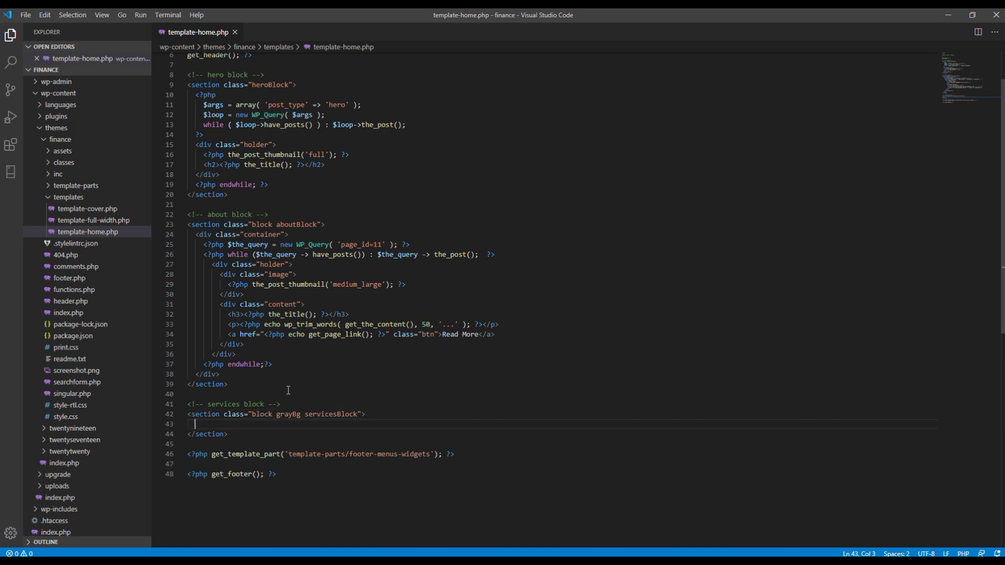
type("div.container")
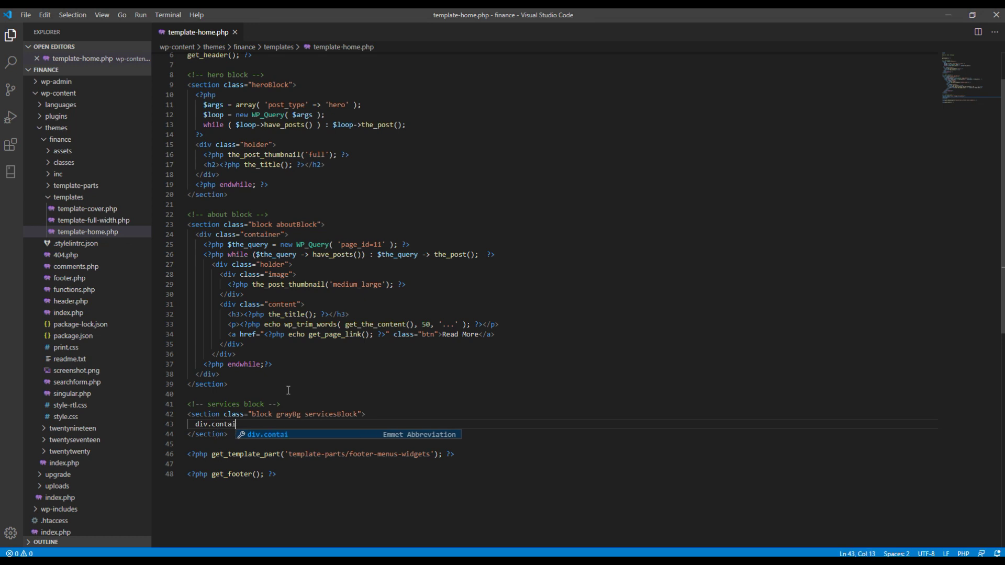
key("Tab")
key("Return")
key("Return")
key("Up")
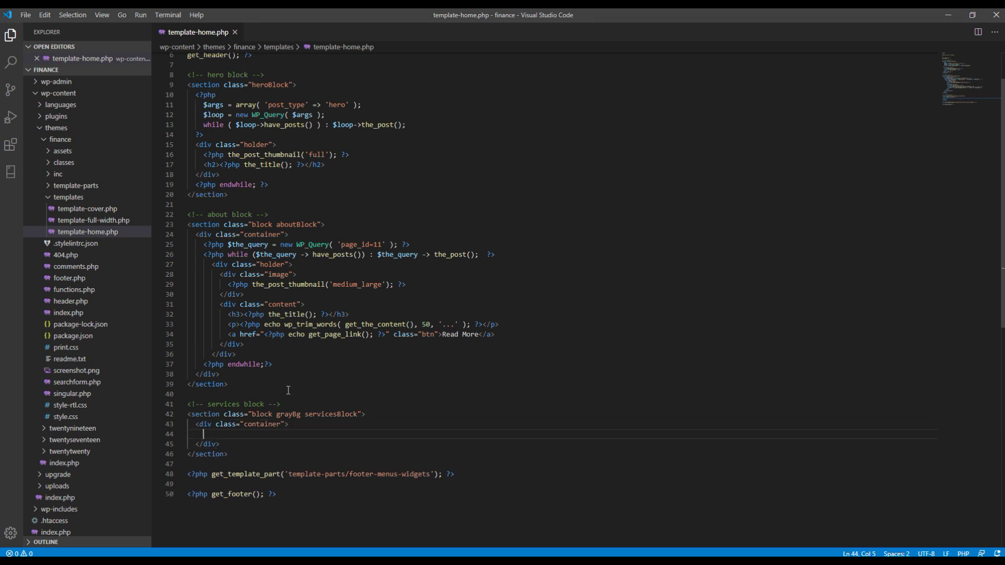
- Copy 'Our Services' from the browser into a new h2 heading inside the container
key("alt+Tab")
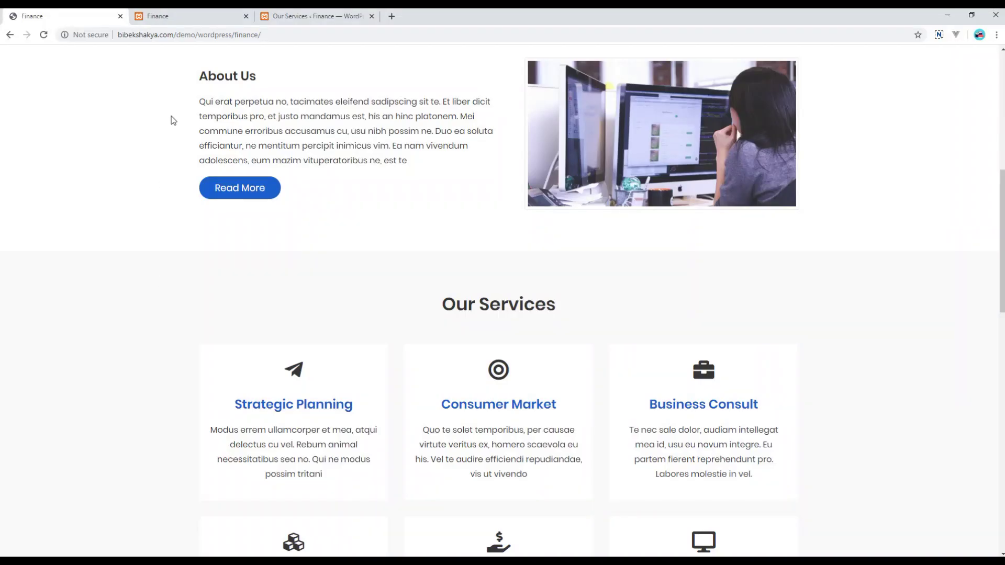
left_click_drag(444, 303, 556, 305)
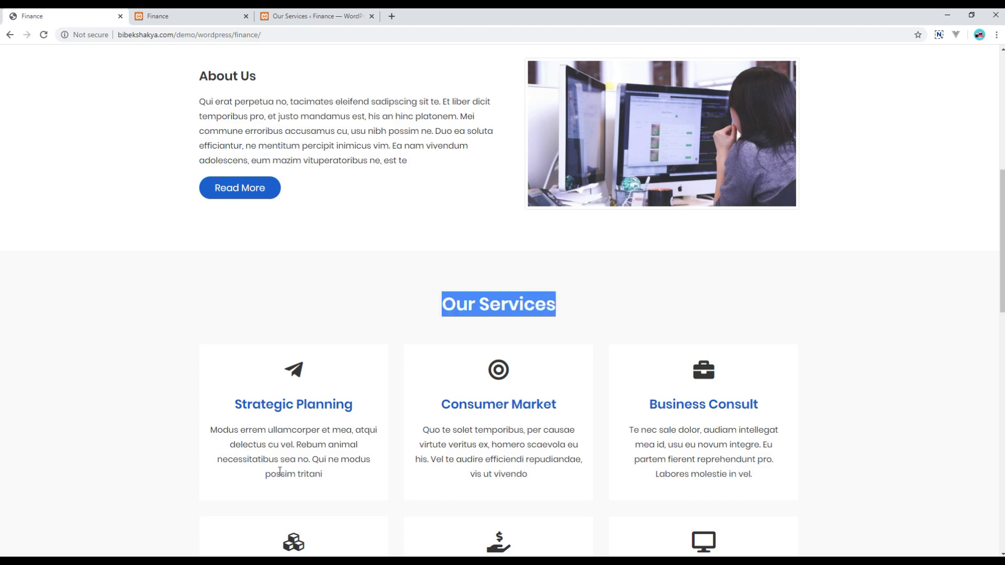
key("ctrl+c")
key("alt+Tab")
scroll(255, 380, "up", 2)
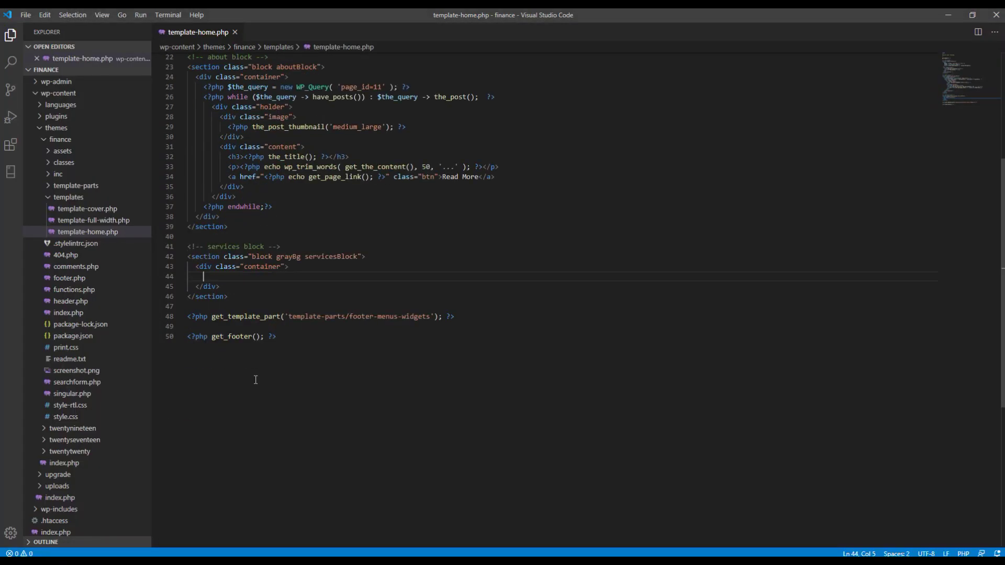
type("h2")
key("Tab")
key("ctrl+v")
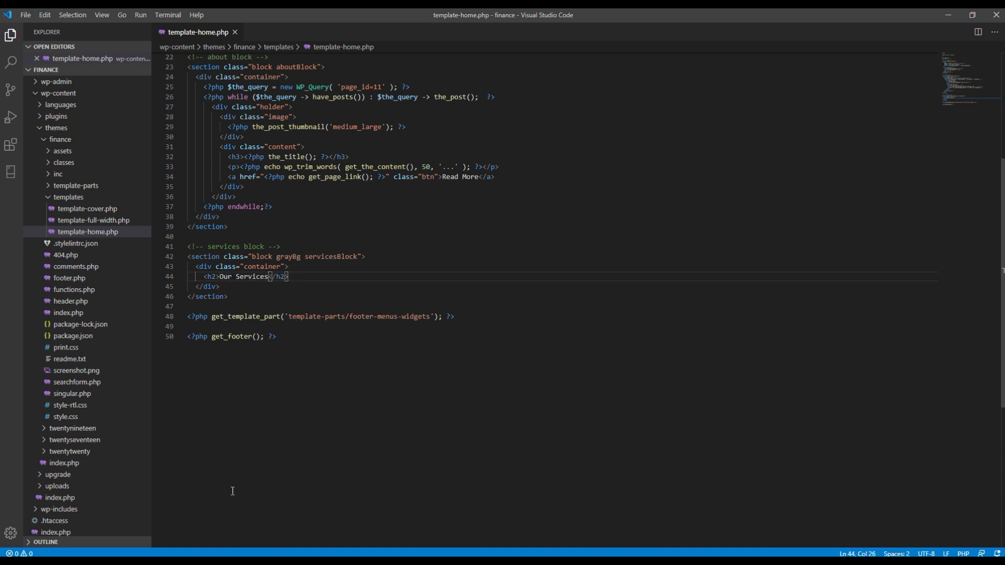
- Reload the local Finance site and check the new Our Services heading below About us
key("alt+Tab")
left_click(257, 303)
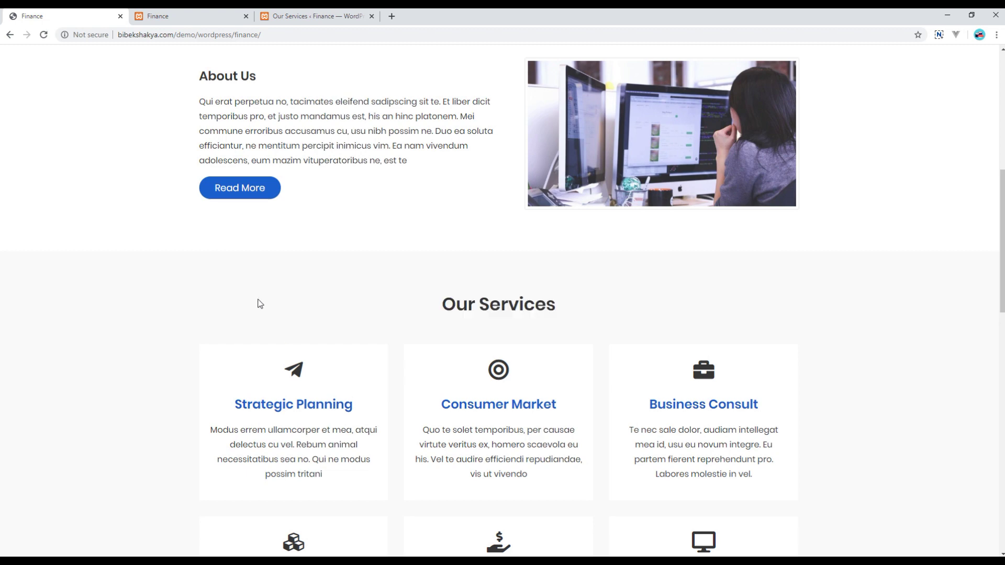
left_click(177, 17)
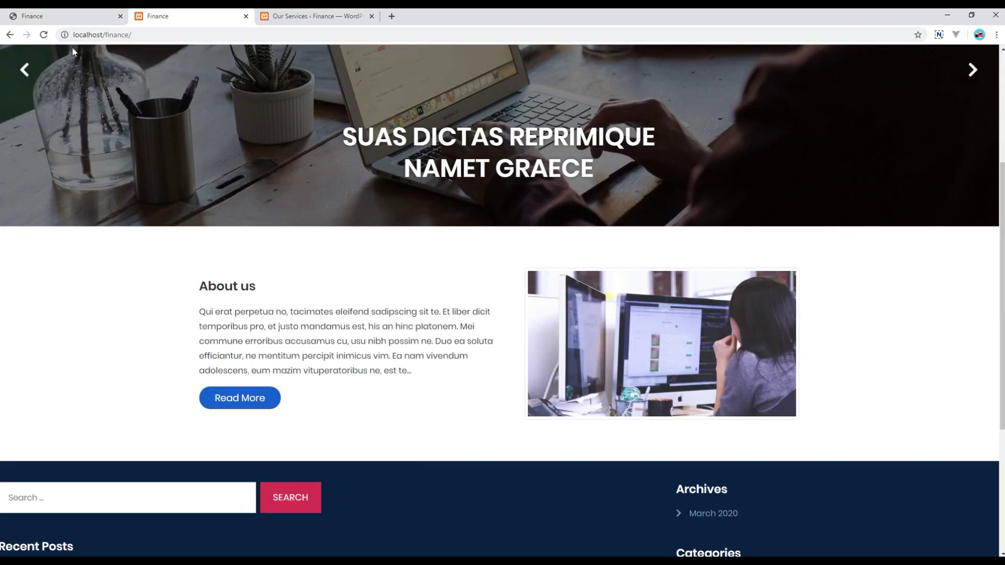
left_click(44, 35)
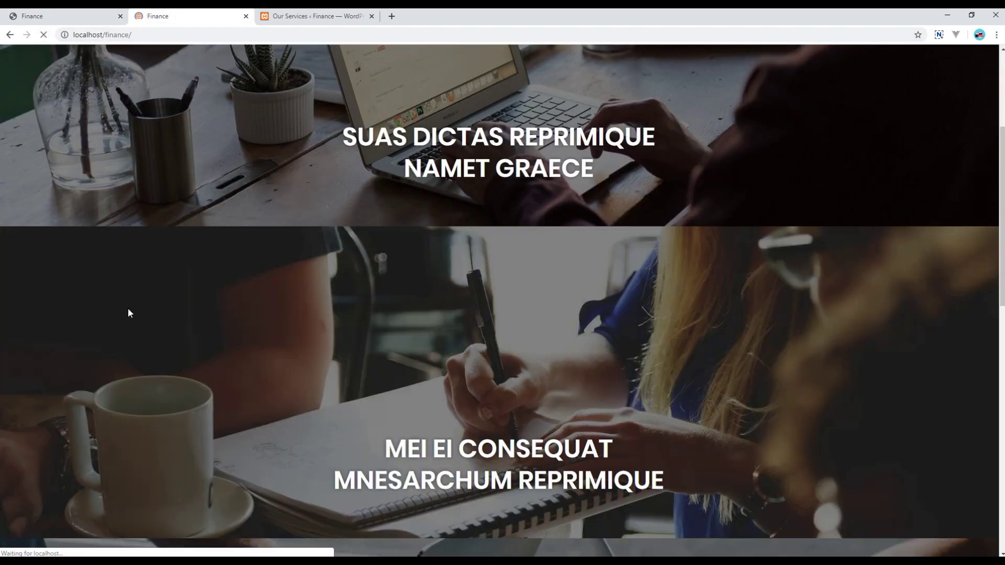
scroll(130, 313, "down", 5)
scroll(461, 264, "up", 2)
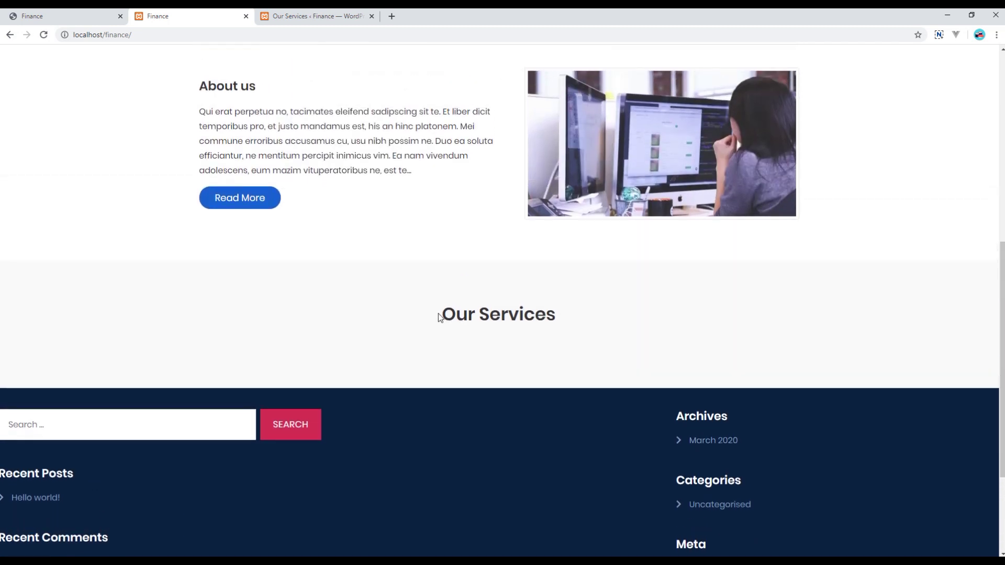
left_click_drag(438, 315, 576, 315)
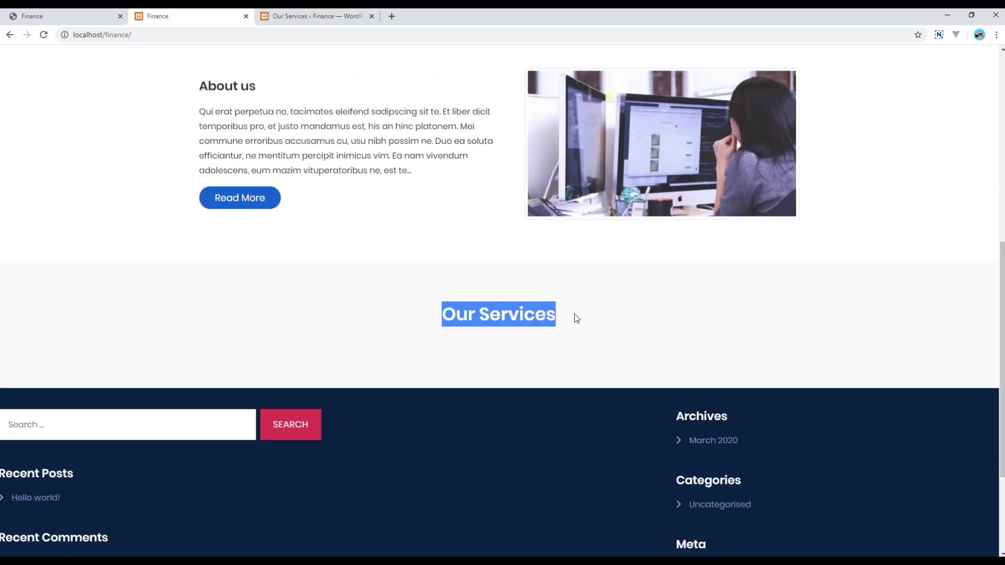
left_click(574, 313)
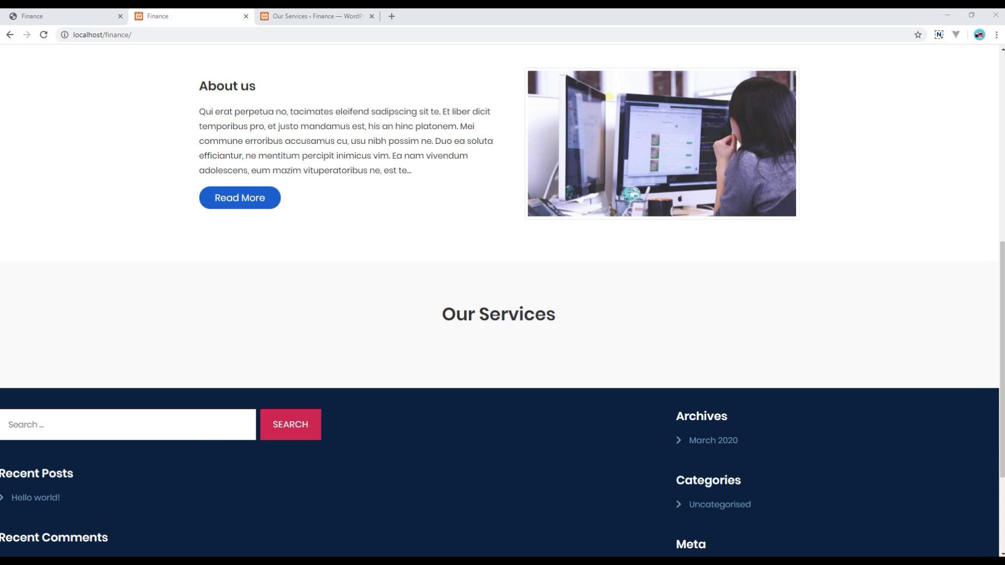
left_click(125, 518)
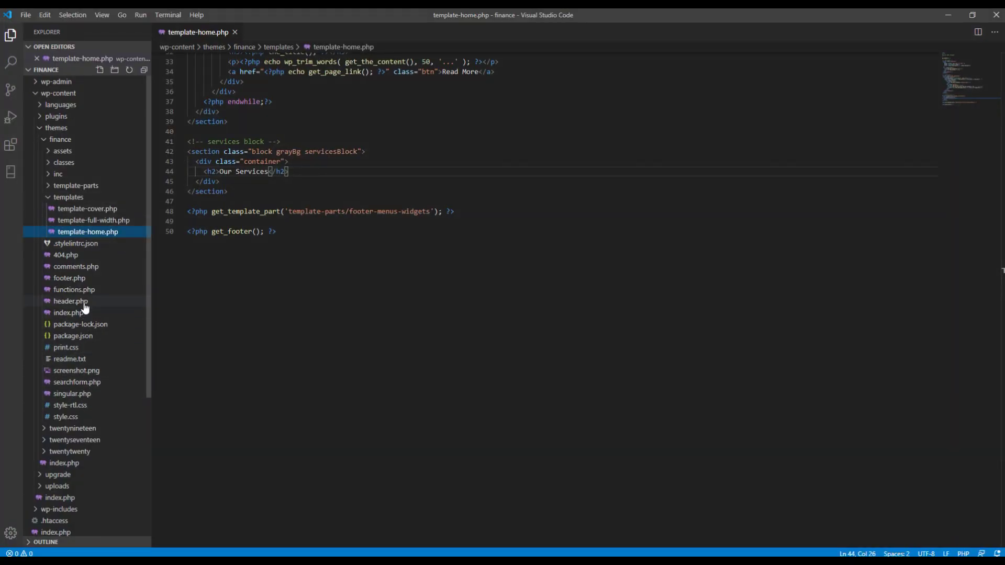
- Copy the contactInfo loop code from header.php, then return to template-home.php
left_click(71, 302)
scroll(392, 373, "up", 2)
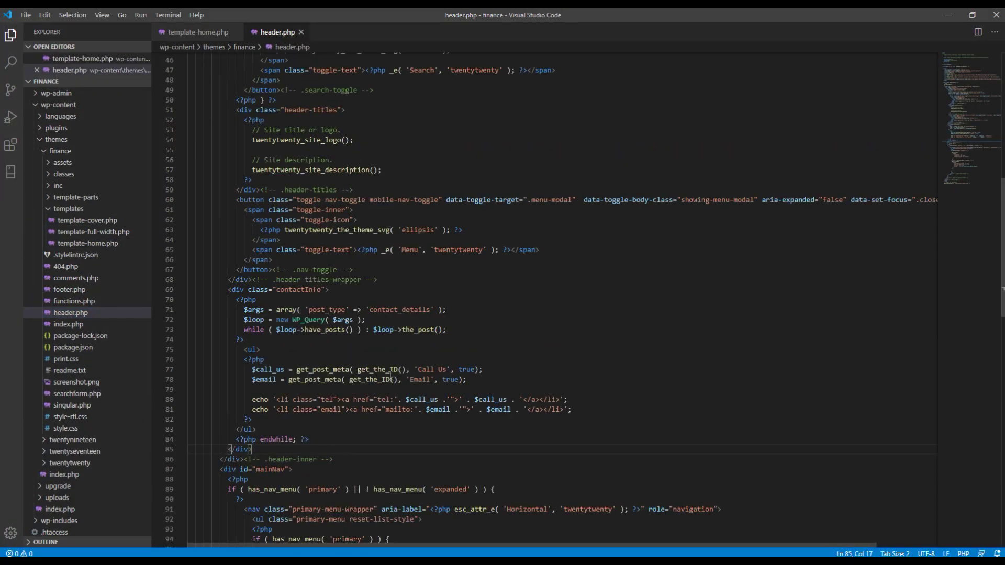
scroll(259, 292, "down", 2)
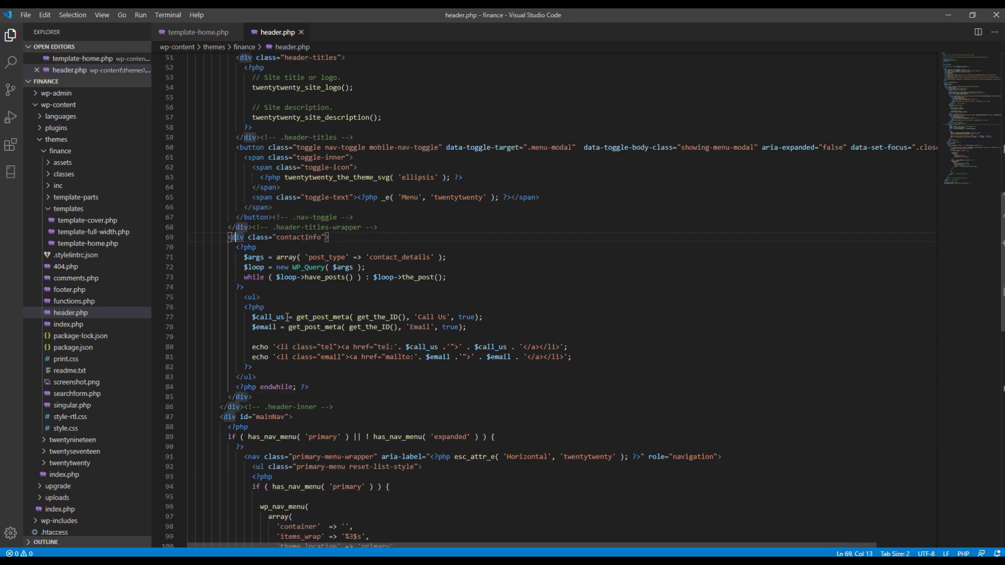
mouse_move(251, 396)
left_mouse_down()
mouse_move(245, 267)
mouse_move(228, 237)
left_mouse_up()
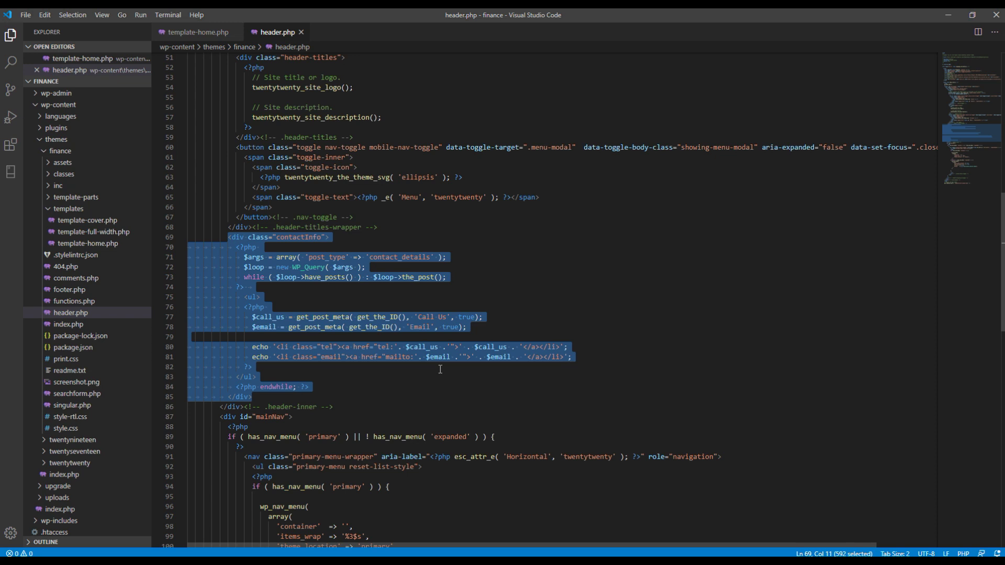
key("ctrl+c")
left_click(198, 32)
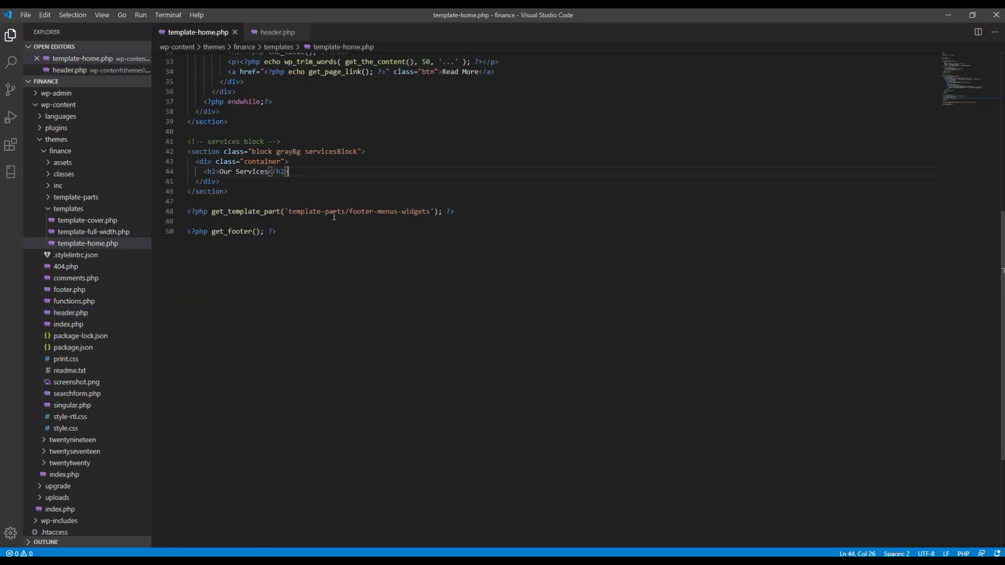
- Paste the contact loop under the Our Services heading and outdent it
key("Return")
key("ctrl+v")
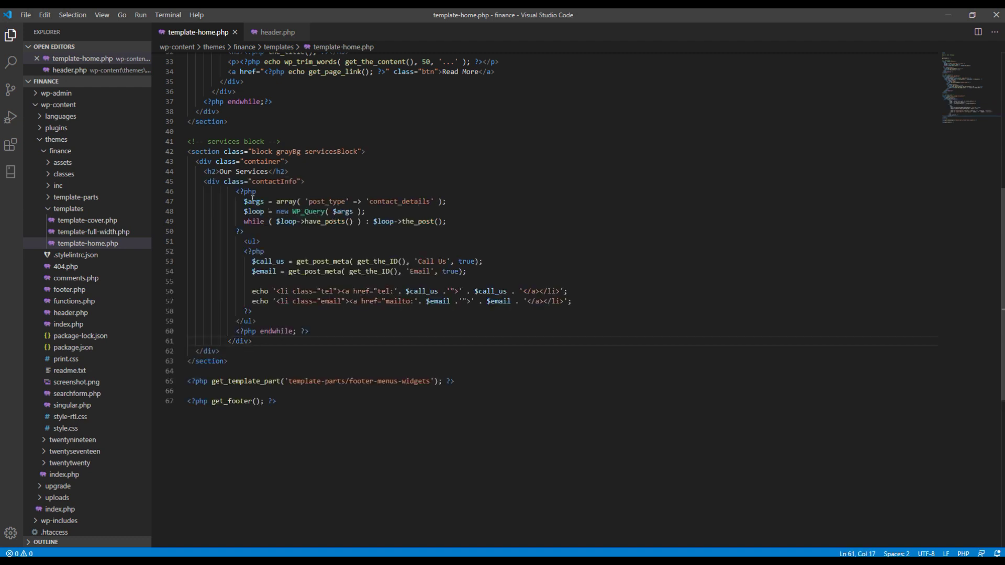
left_click(236, 191, "shift")
key("shift+Tab")
key("shift+Tab")
left_click(298, 248)
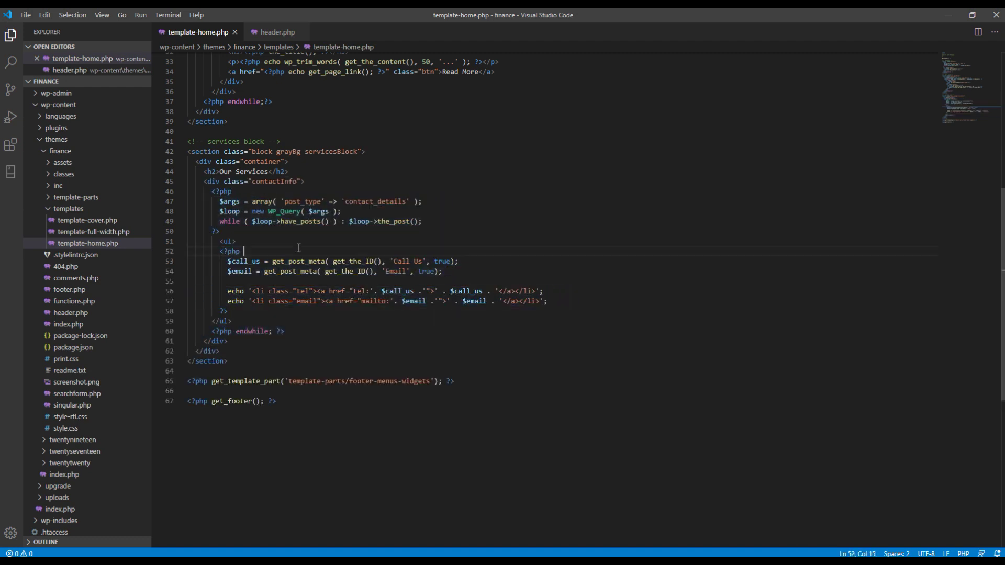
left_click(360, 331)
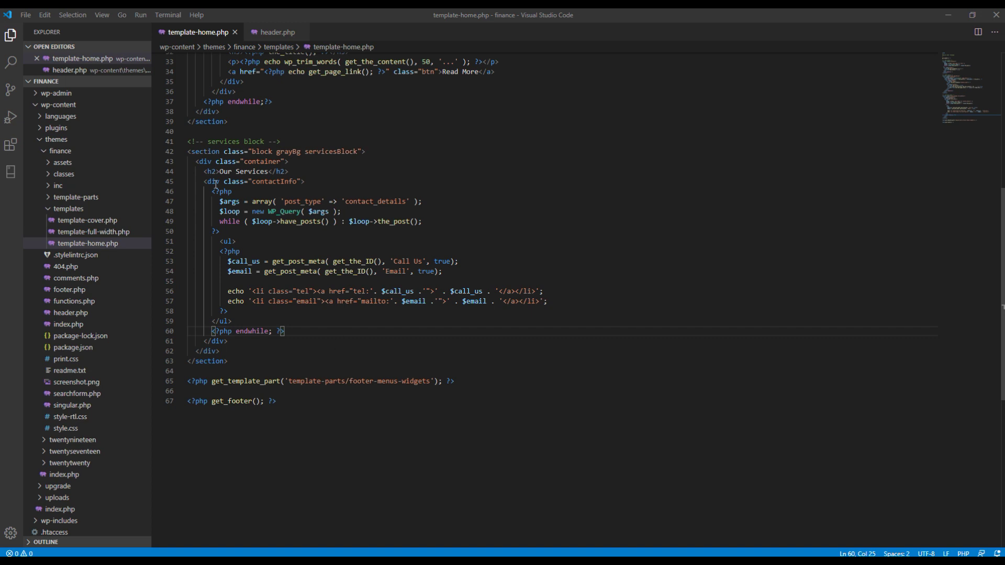
- Rename the class to cols and the post type to our_services, and delete both email lines
double_click(273, 181)
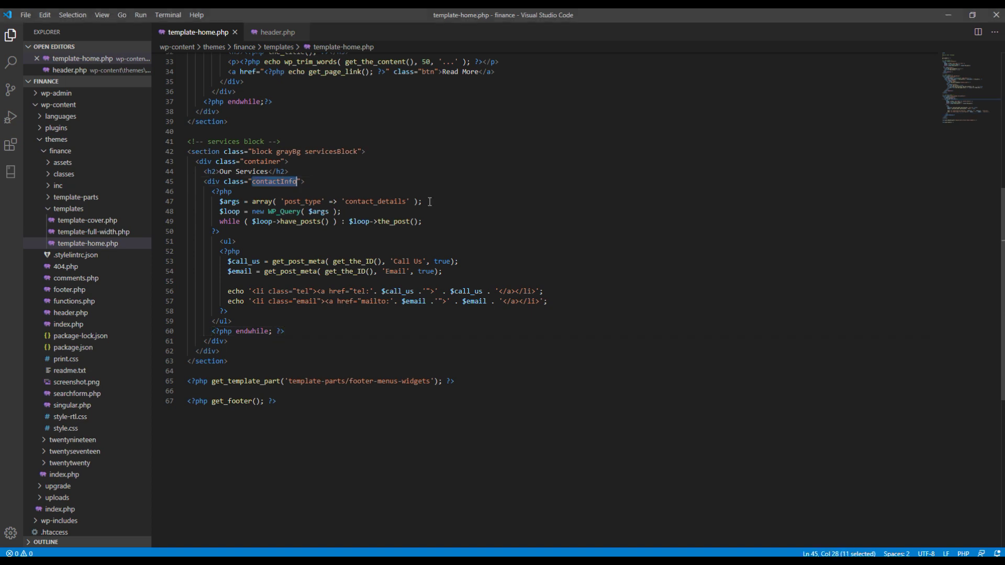
type("cols")
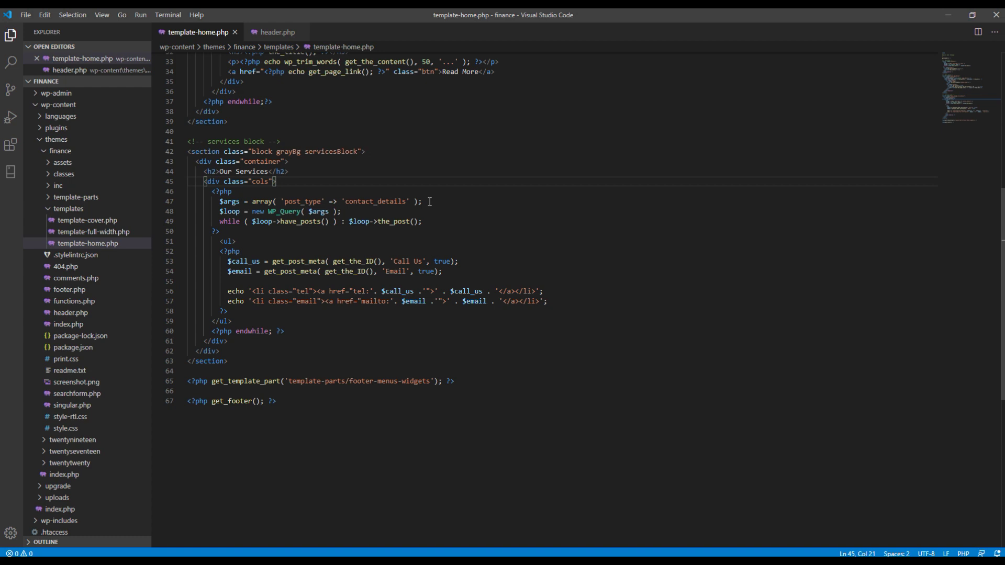
double_click(371, 201)
type("our_seri")
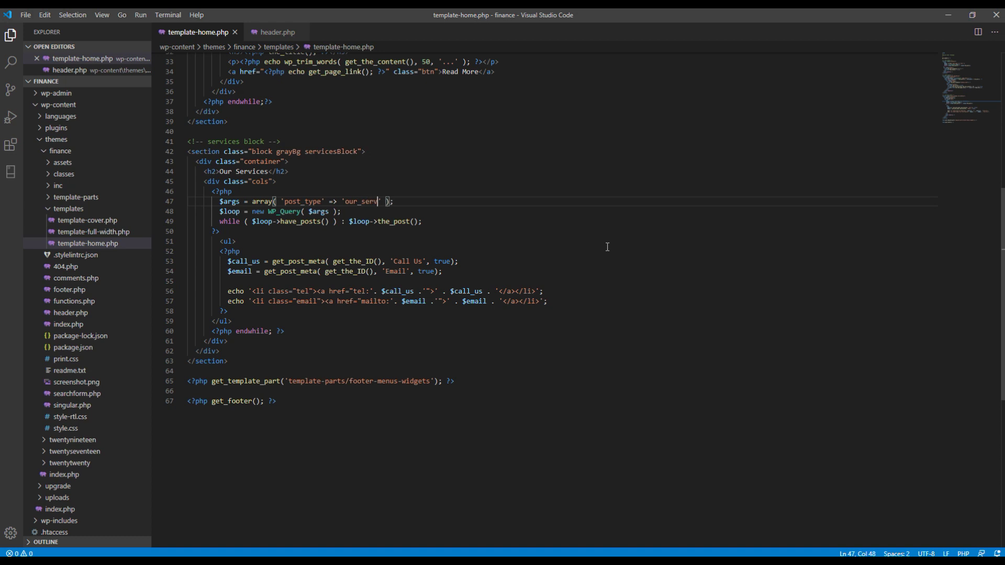
type("ices")
left_click(455, 272)
left_click_drag(442, 272, 188, 270)
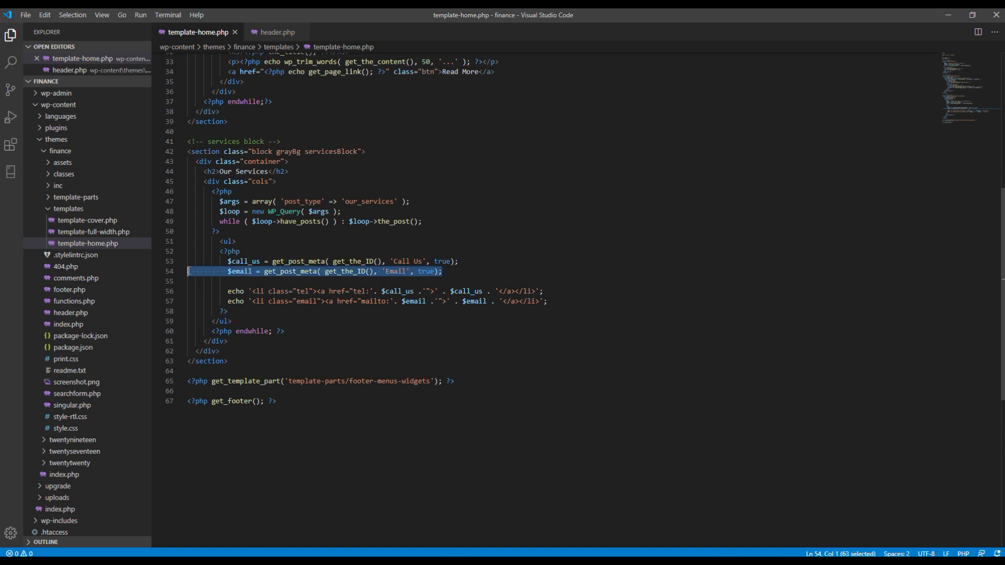
key("BackSpace")
key("BackSpace")
left_click_drag(548, 291, 160, 290)
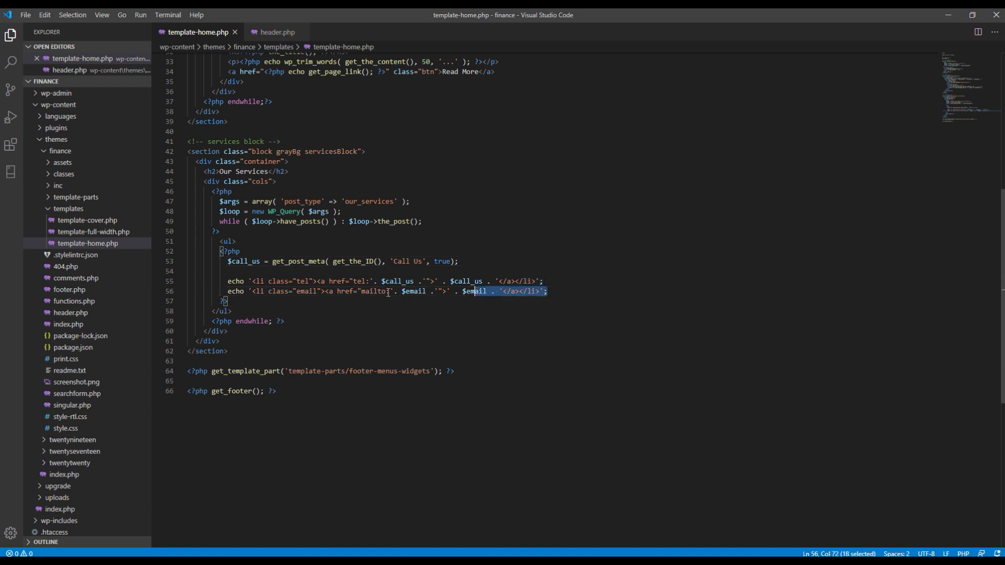
key("BackSpace")
key("BackSpace")
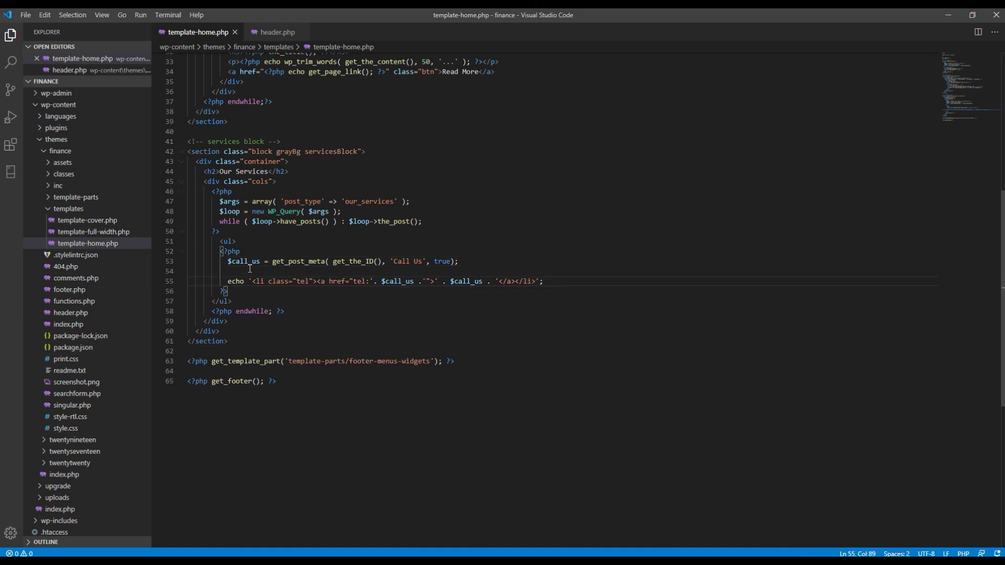
- Rename $call_us to $service_icon and select the 'Call Us' field name for replacement
double_click(244, 263)
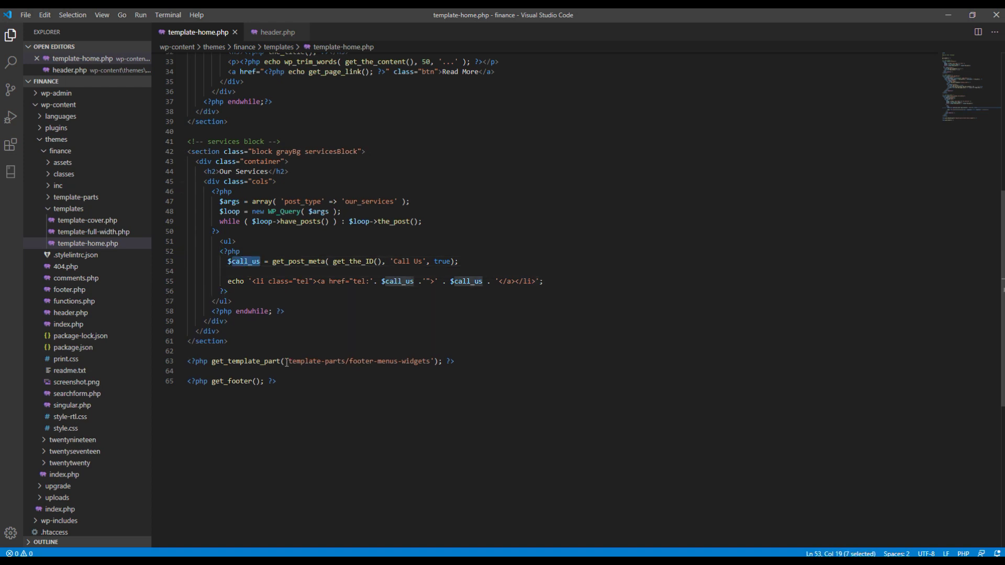
type("service")
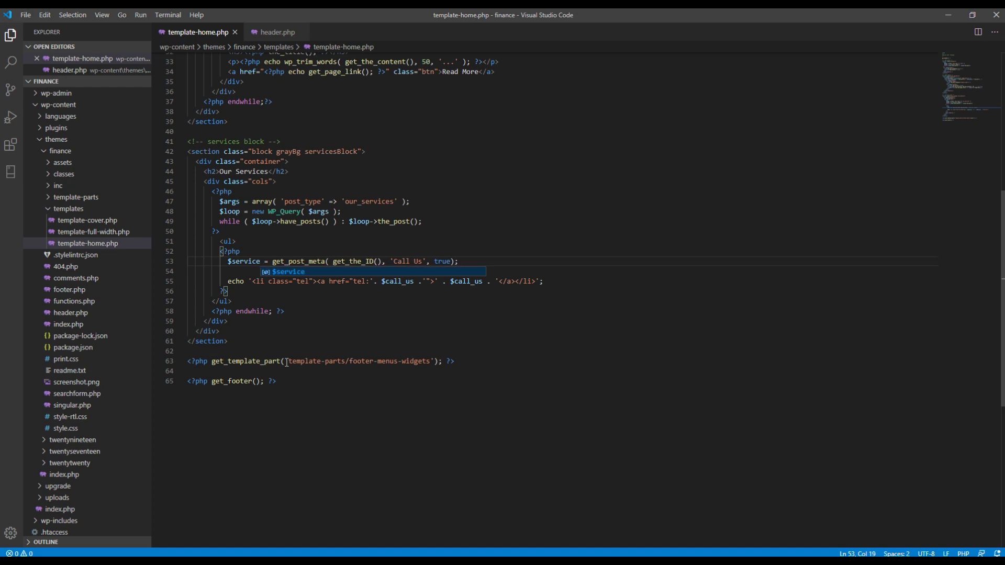
type("_icon")
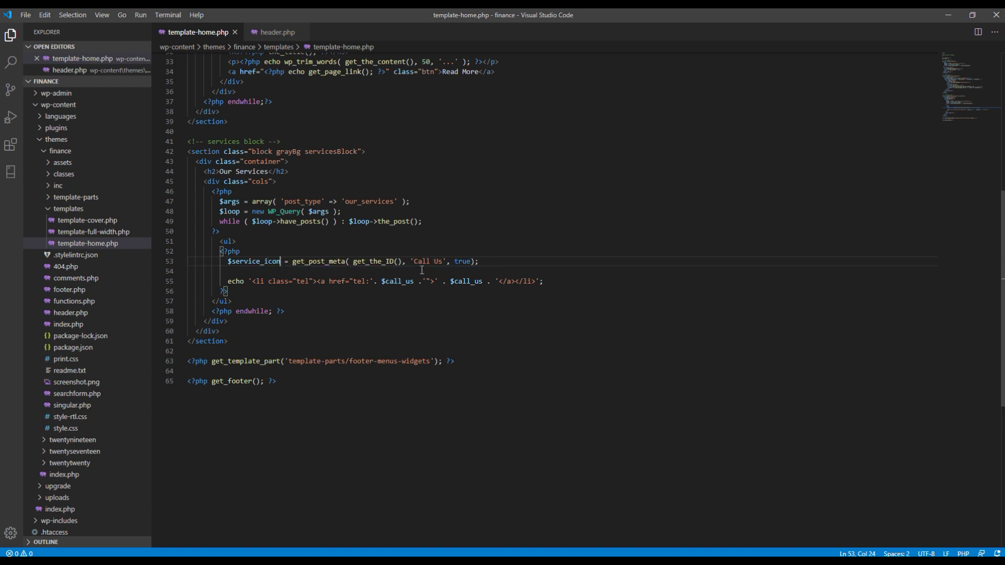
left_click(440, 261)
double_click(428, 262)
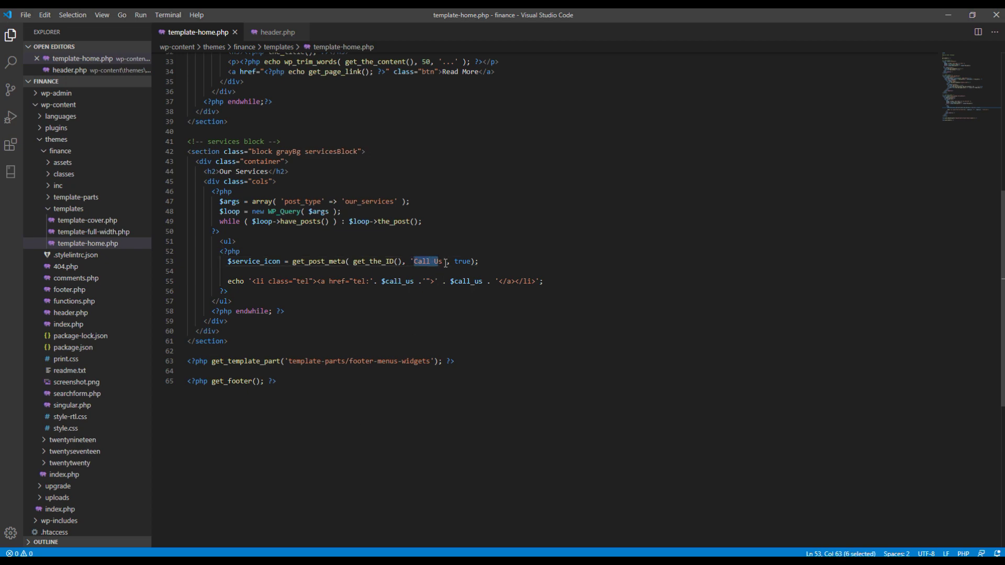
key("alt+Tab")
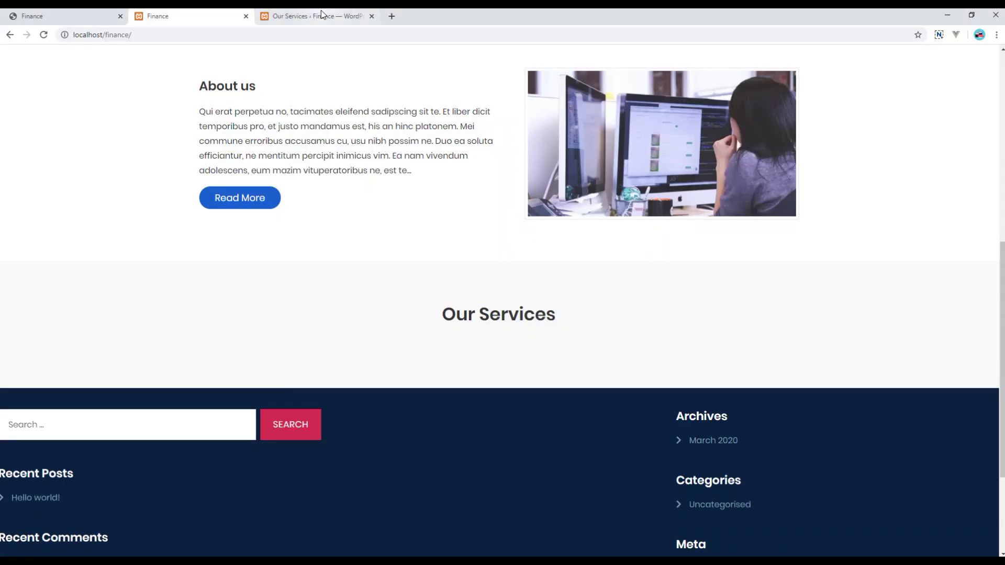
left_click(321, 16)
- Copy the 'Service Icon' field name from Strategic Planning and paste it over 'Call Us'
left_click(167, 192)
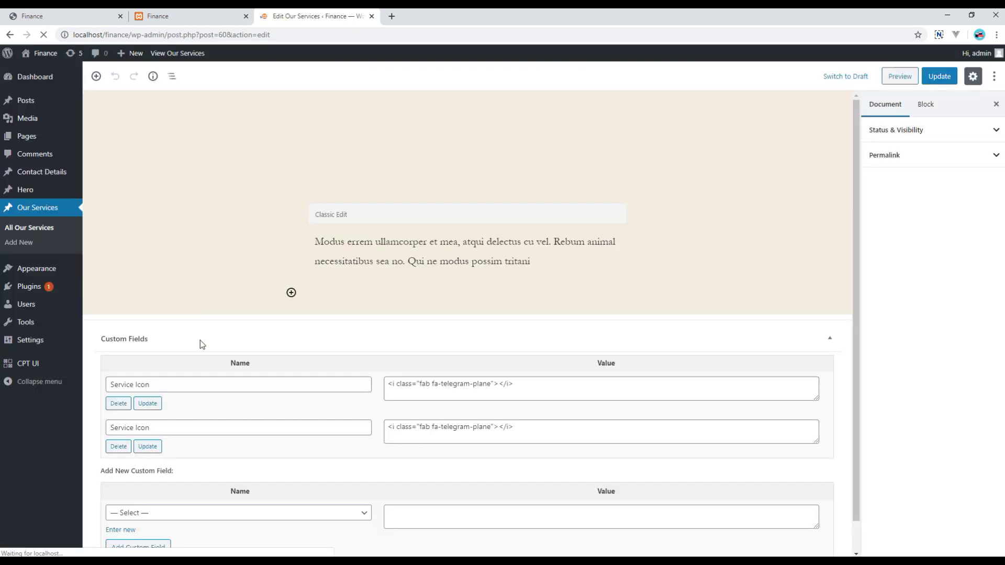
left_click_drag(161, 386, 100, 389)
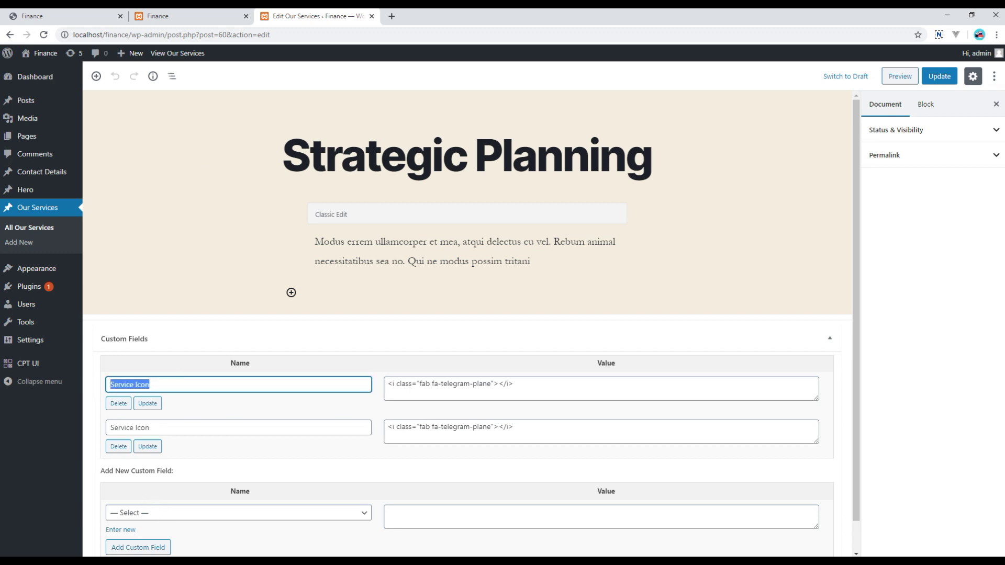
key("alt+Tab")
key("ctrl+v")
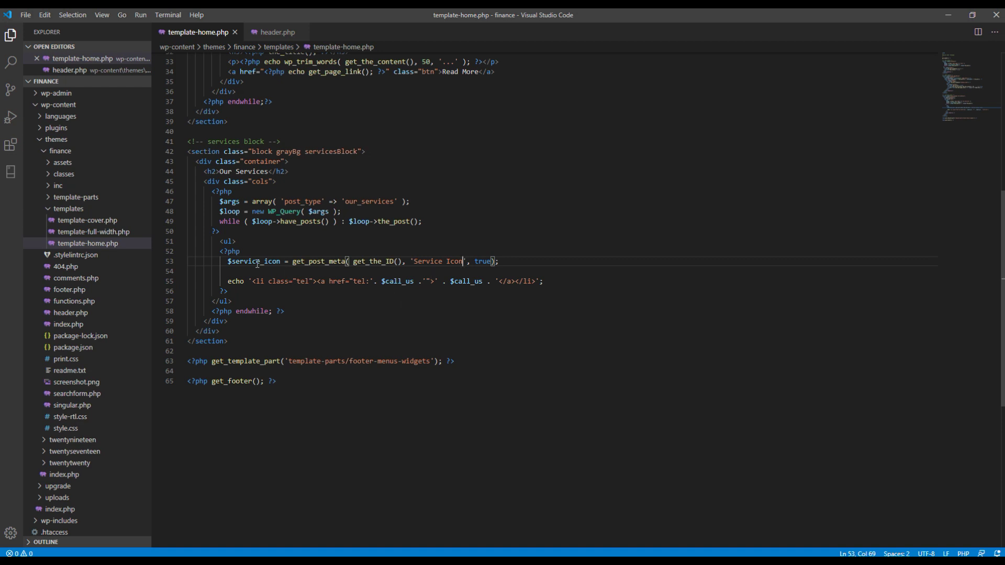
- Rewrite the echo line to output $service_icon inside a div with class 'icon'
double_click(258, 263)
key("ctrl+c")
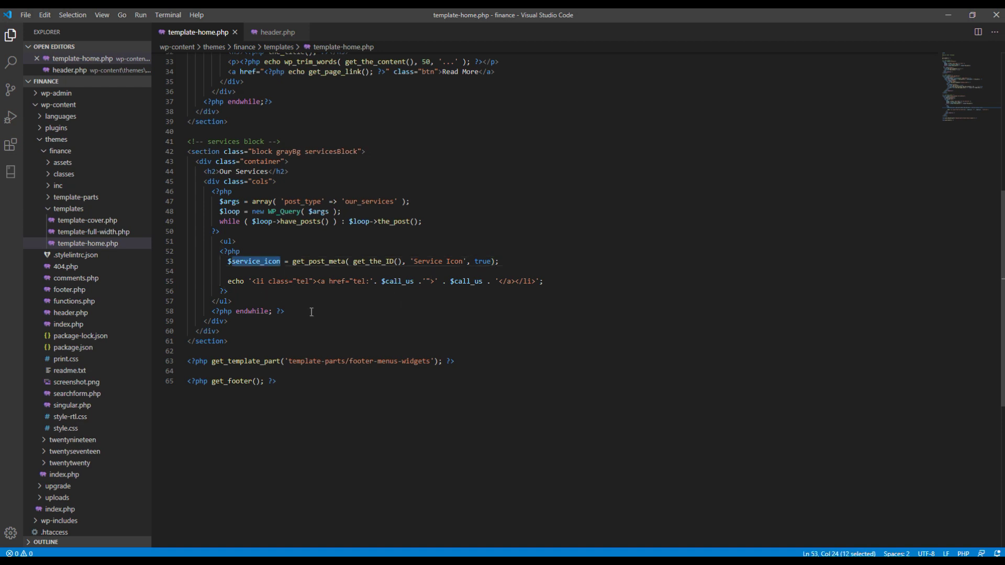
left_click(252, 281)
left_click_drag(253, 281, 434, 281)
type("<d")
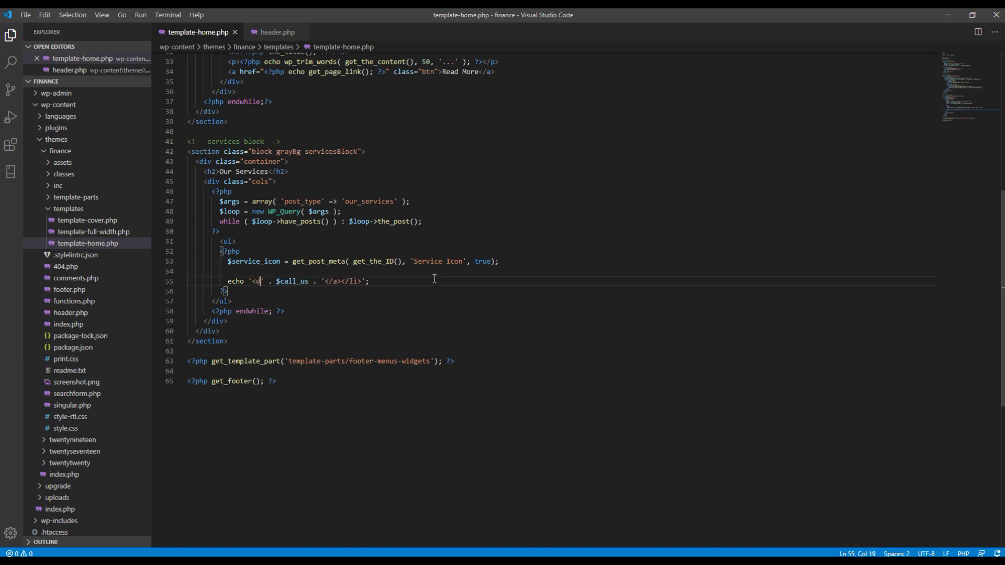
type("iv cla")
type("ss")
type("=\"\"")
key("Left")
type(">")
type("icon")
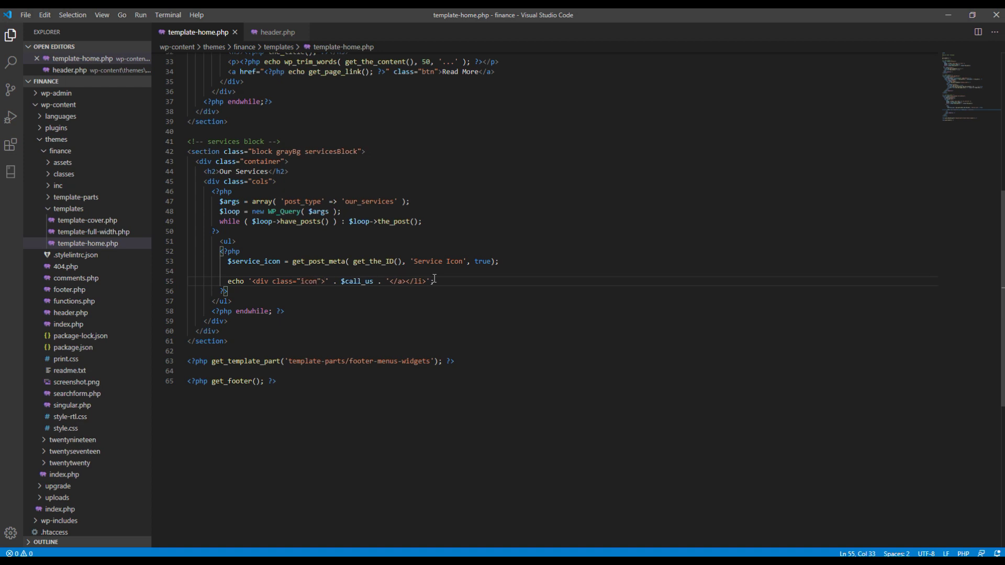
left_click(404, 280)
left_click_drag(397, 280, 425, 280)
type("</div")
double_click(351, 280)
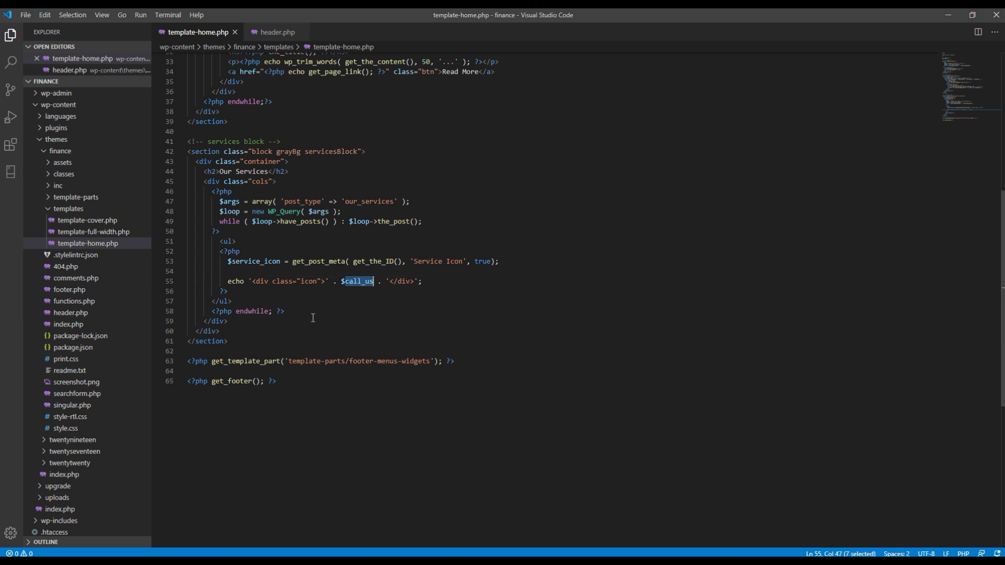
key("ctrl+v")
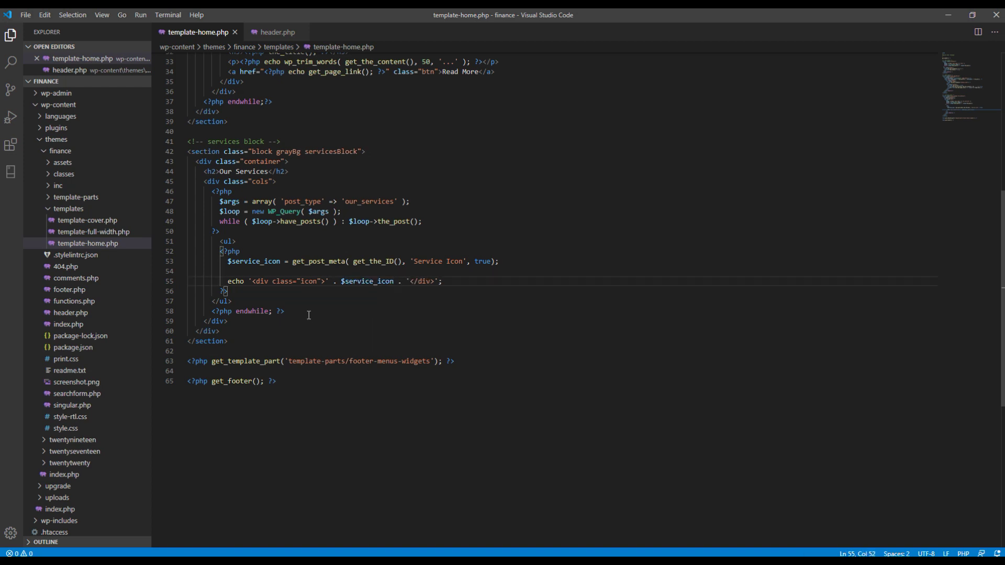
left_click(445, 281)
- Reload the Finance home page in Chrome to see the row of service icons
left_click(338, 312)
mouse_move(146, 560)
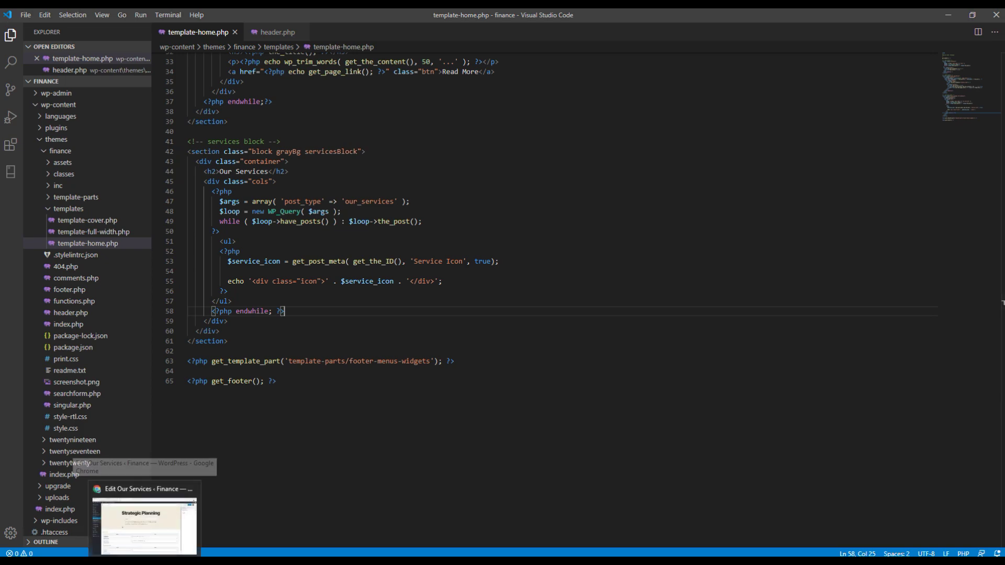
left_click(145, 522)
left_click(181, 15)
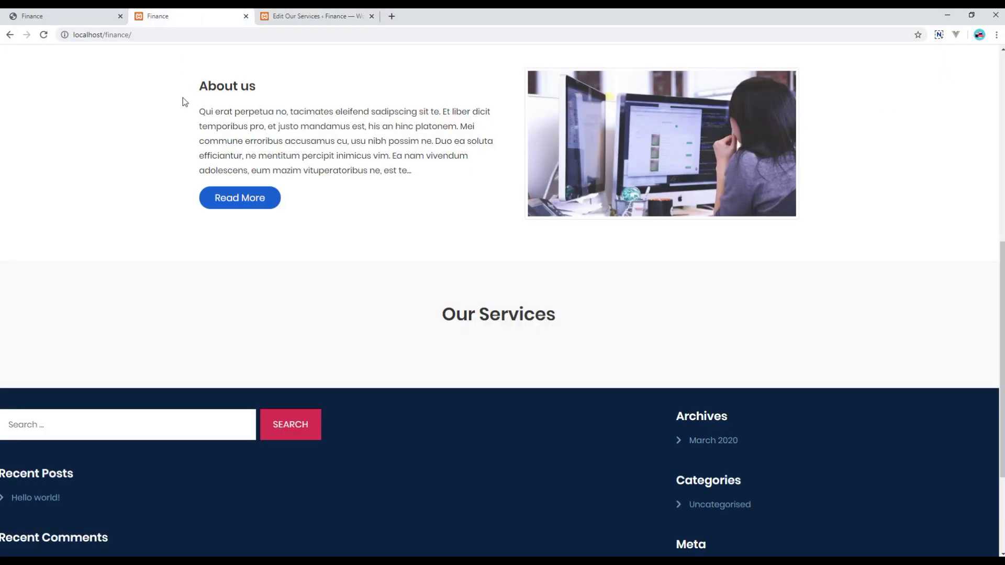
left_click(44, 35)
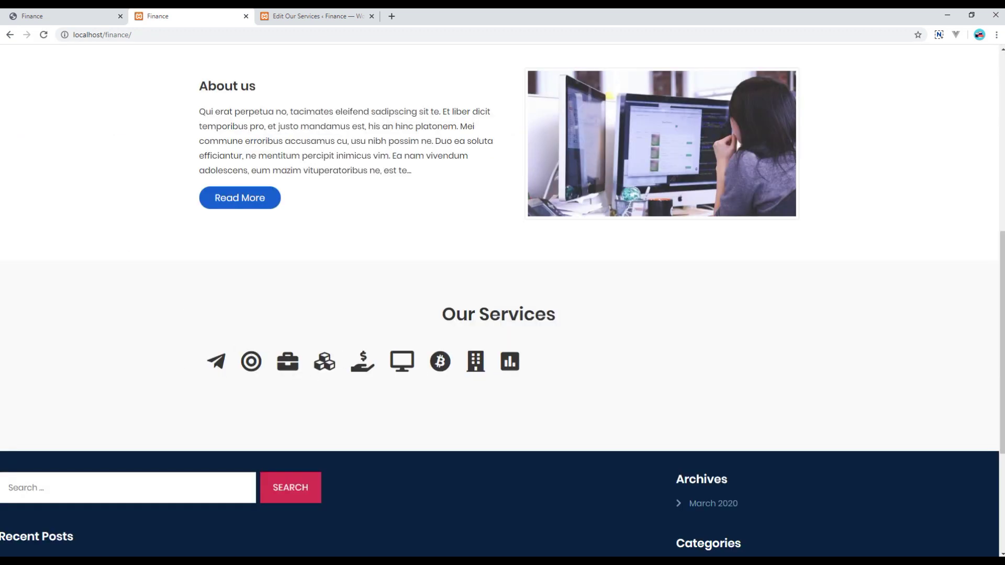
scroll(503, 313, "down", 1)
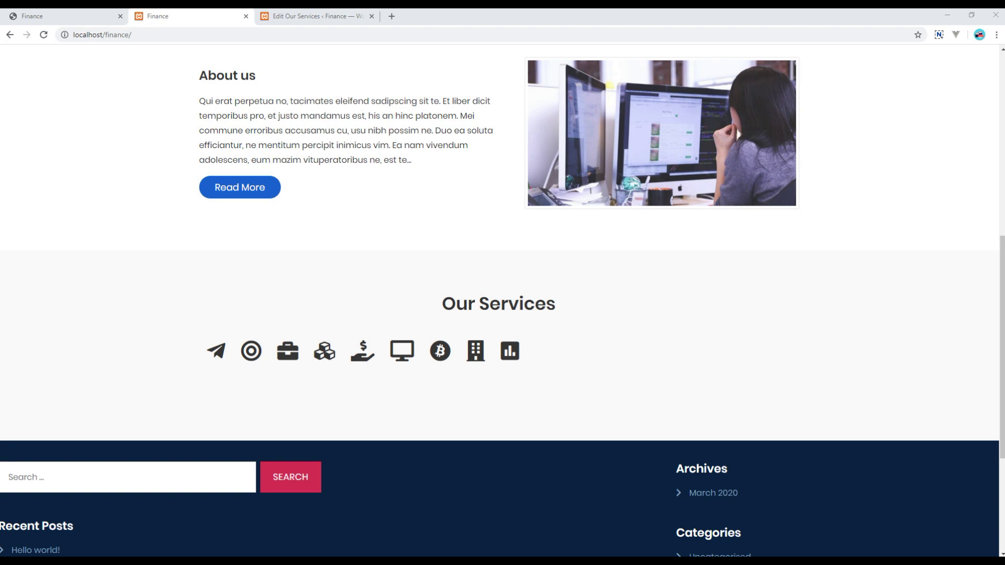
- Move the icon PHP block into a new div.col wrapper
key("alt+Tab")
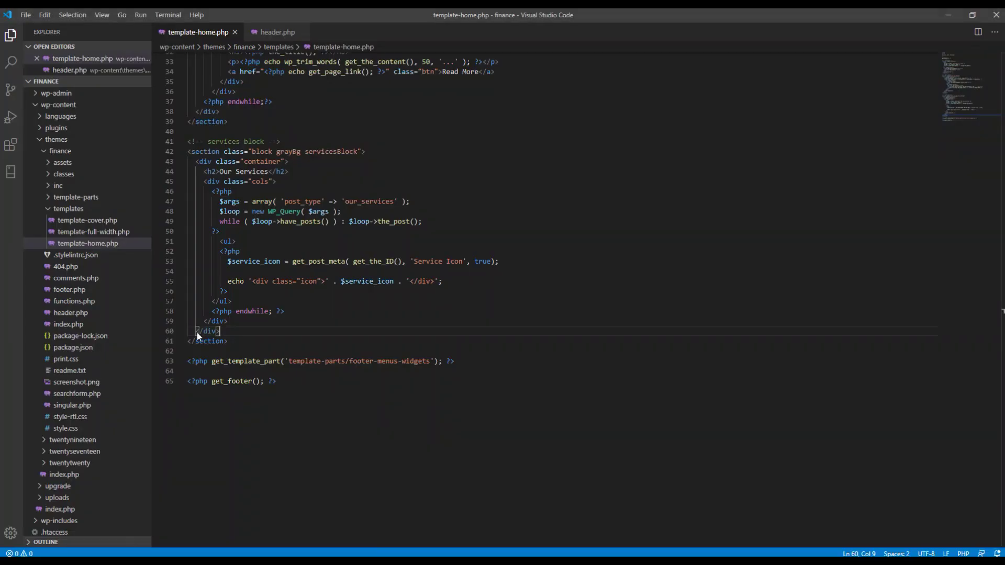
left_click_drag(228, 291, 212, 242)
key("Delete")
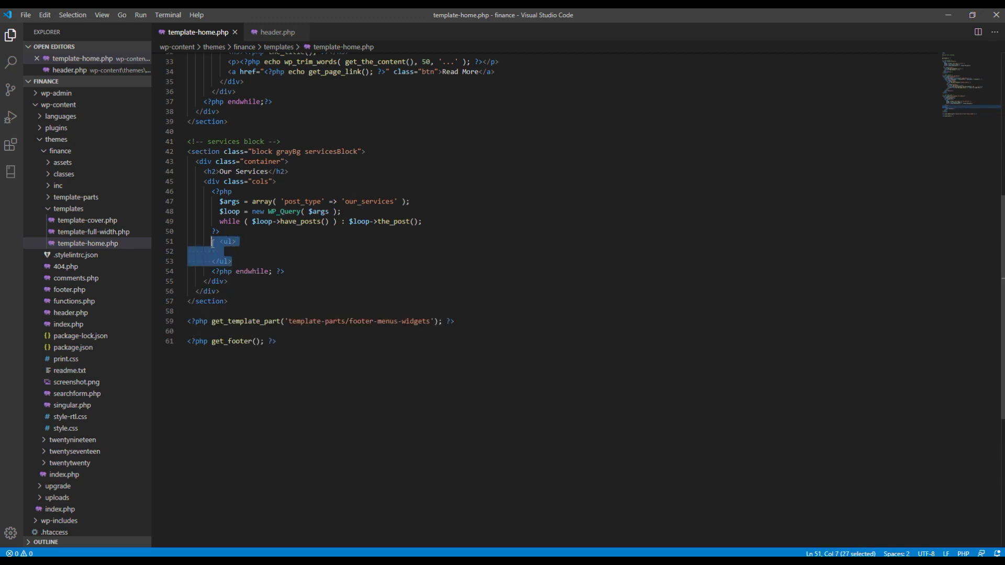
type("div.col")
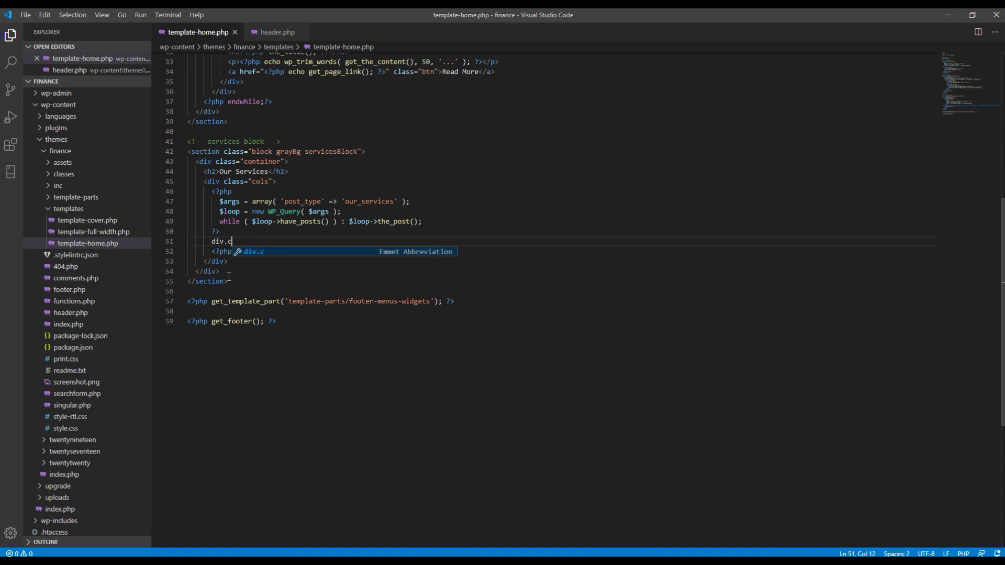
key("Tab")
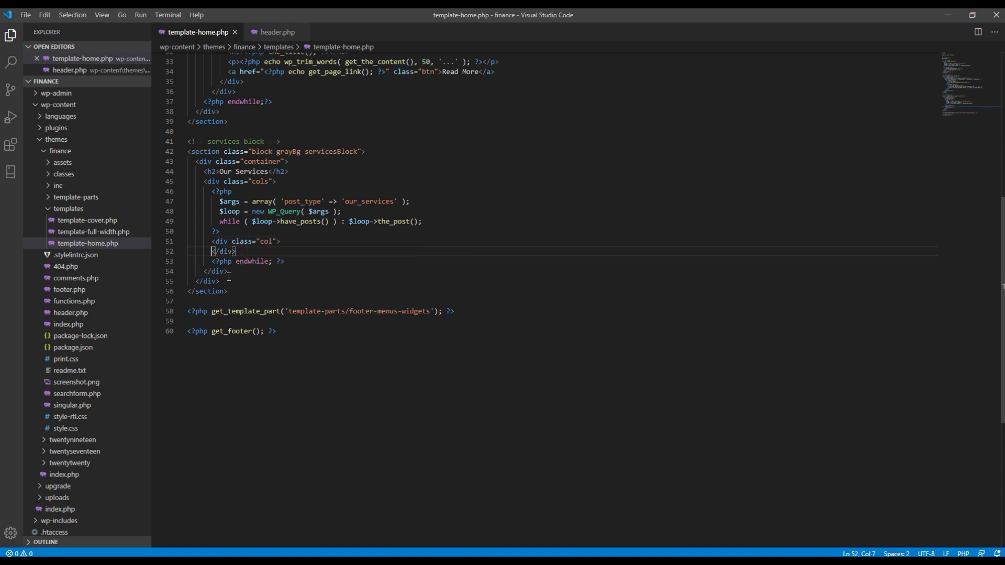
key("Return")
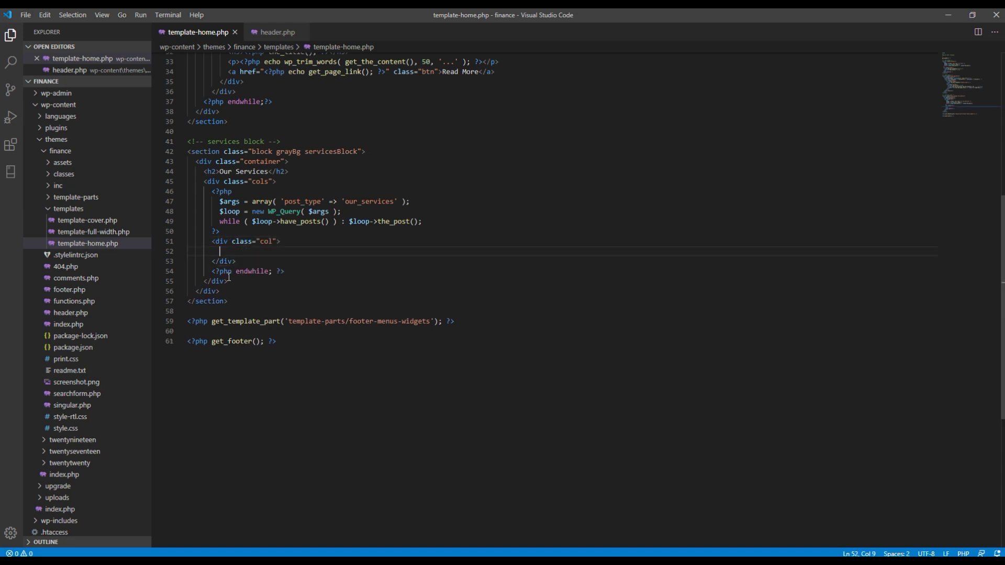
type("<?php     $service_icon = get_post_meta( get_the_ID(), 'Service Icon', true);      echo '<div class=\"icon\">' . $service_icon . '</div>';   ?>")
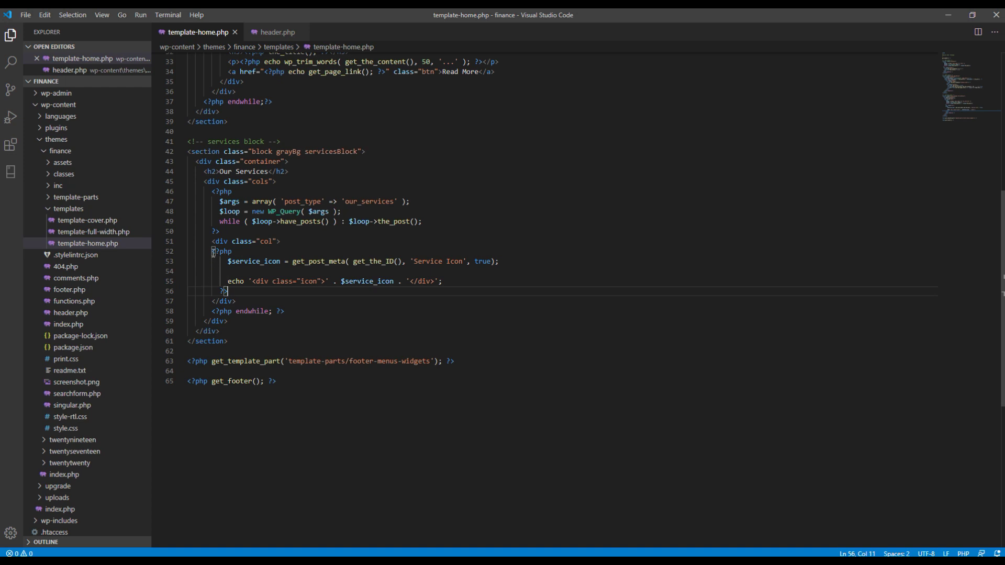
key("Tab")
- Add an h3 with the_title() and a the_content() line below the icon
key("Return")
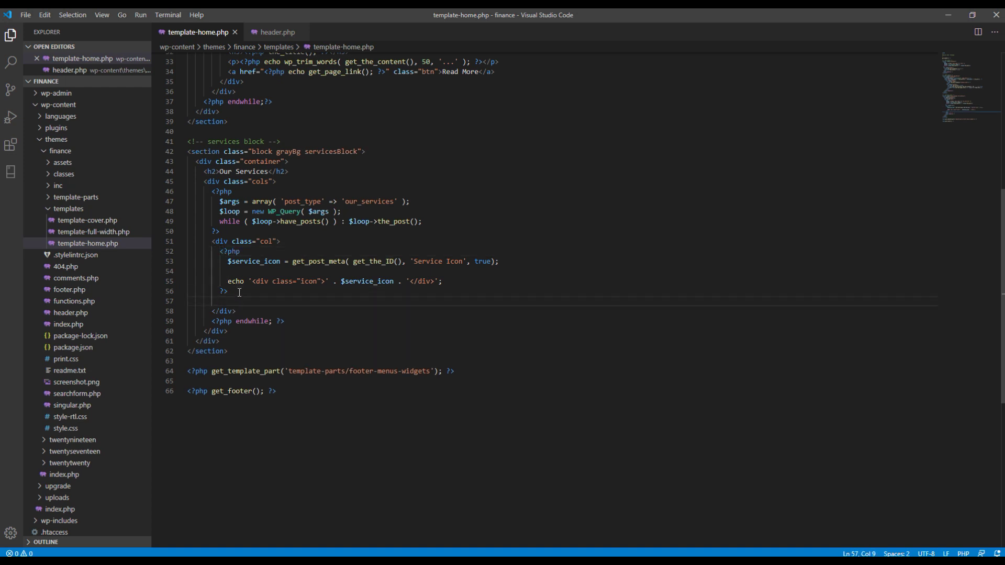
type("h3")
key("Tab")
type("<?php  ?>")
key("Left")
key("Left")
key("Left")
type("the_titl")
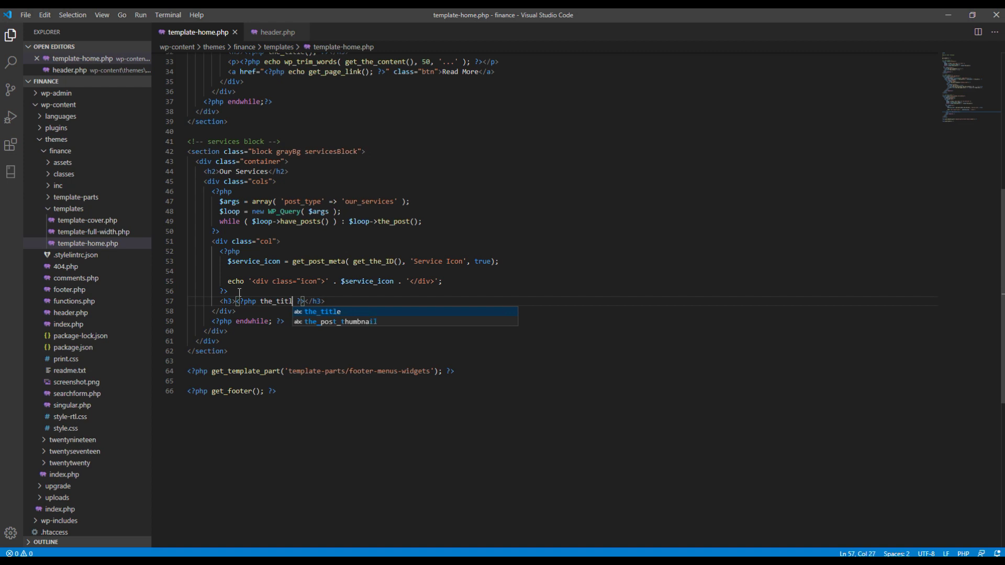
type("e();")
key("End")
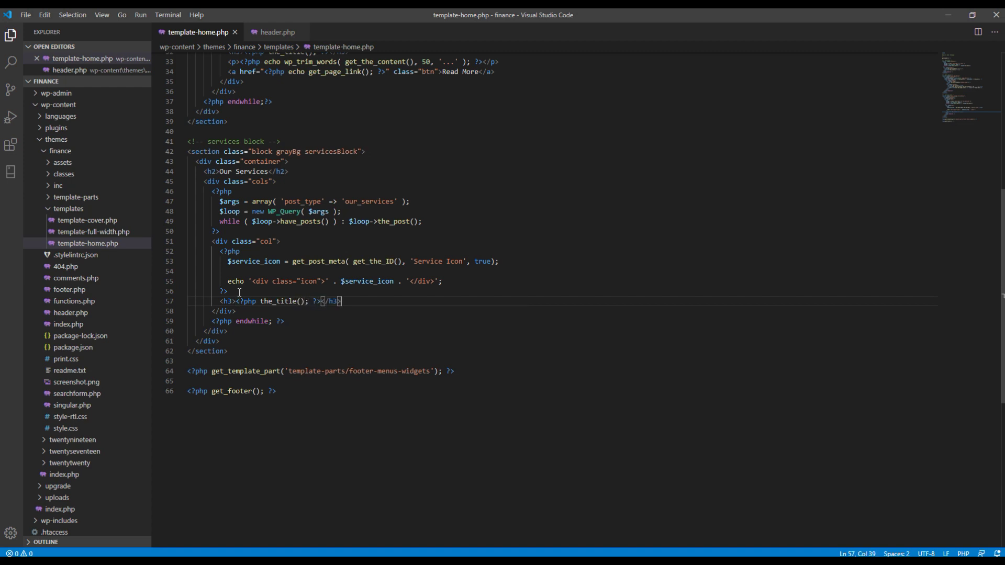
key("Return")
type("<?p")
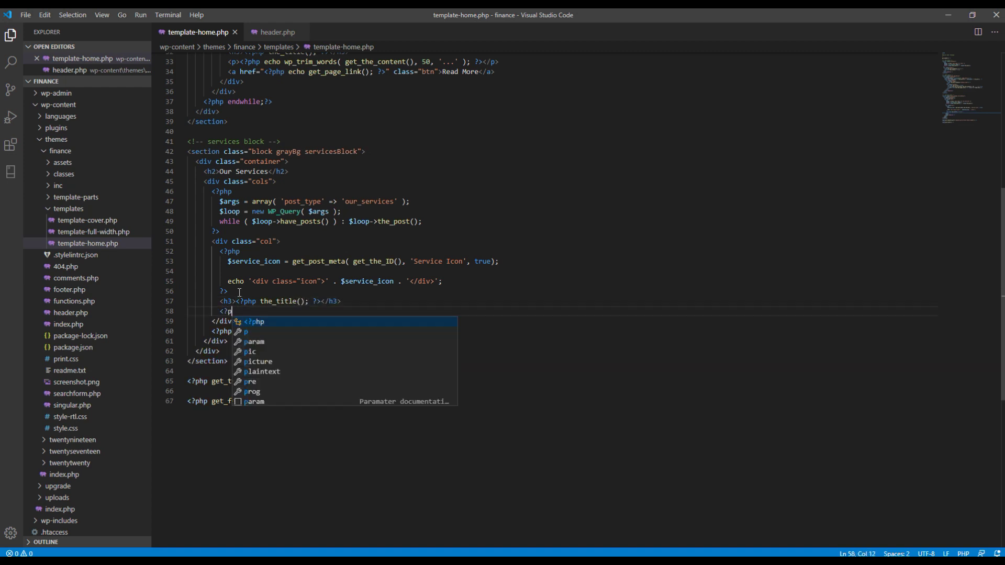
type("hp ?>")
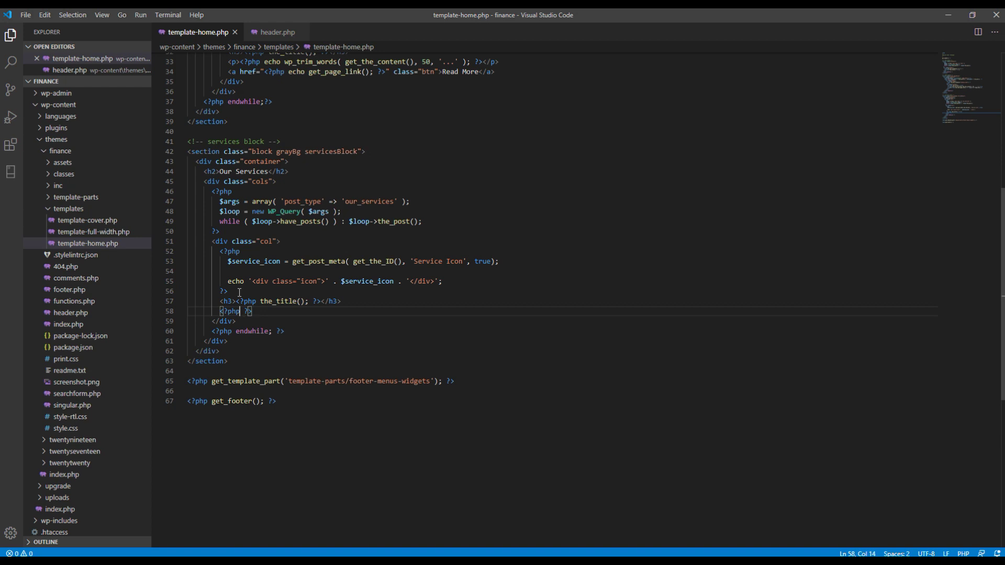
type(" the ")
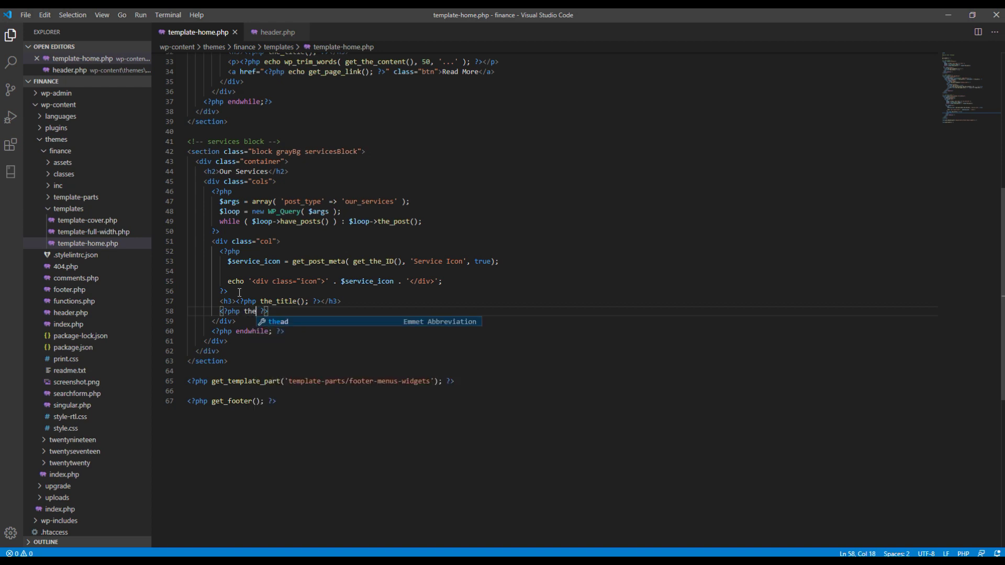
type("_content()")
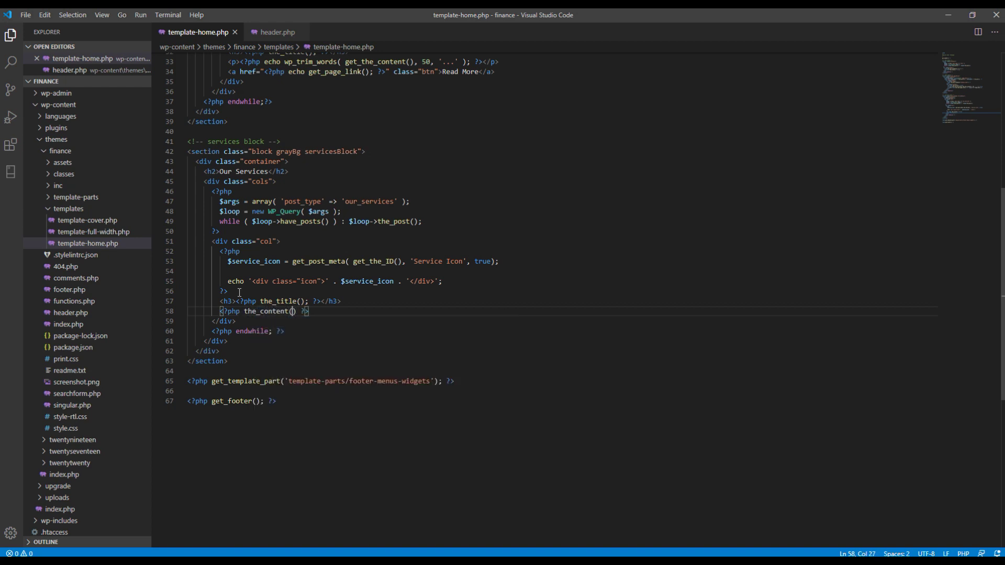
key("Right")
type(";")
left_click(228, 341)
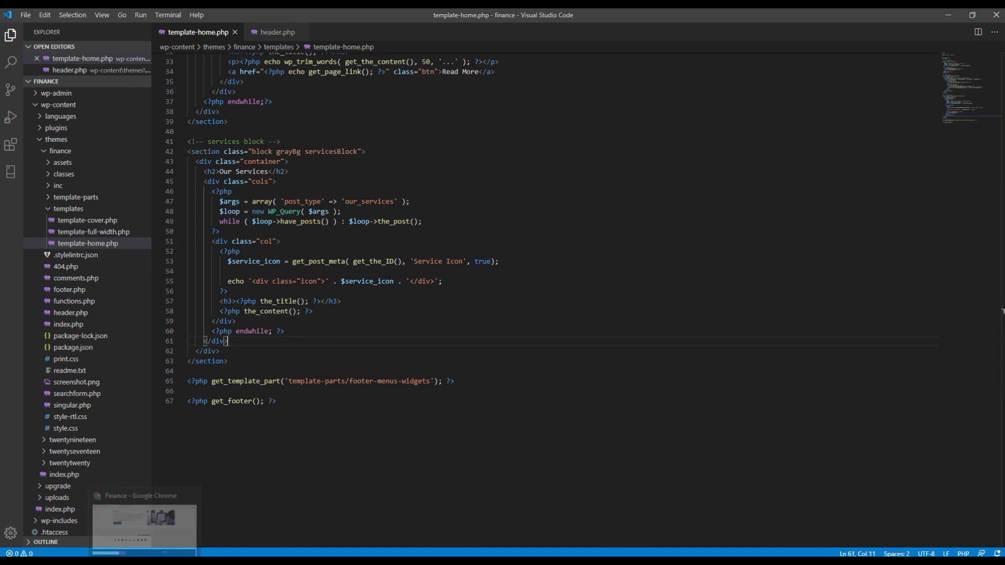
left_click(144, 559)
- Reload the local page to see nine service cards, then view the six-card demo tab
left_click(45, 34)
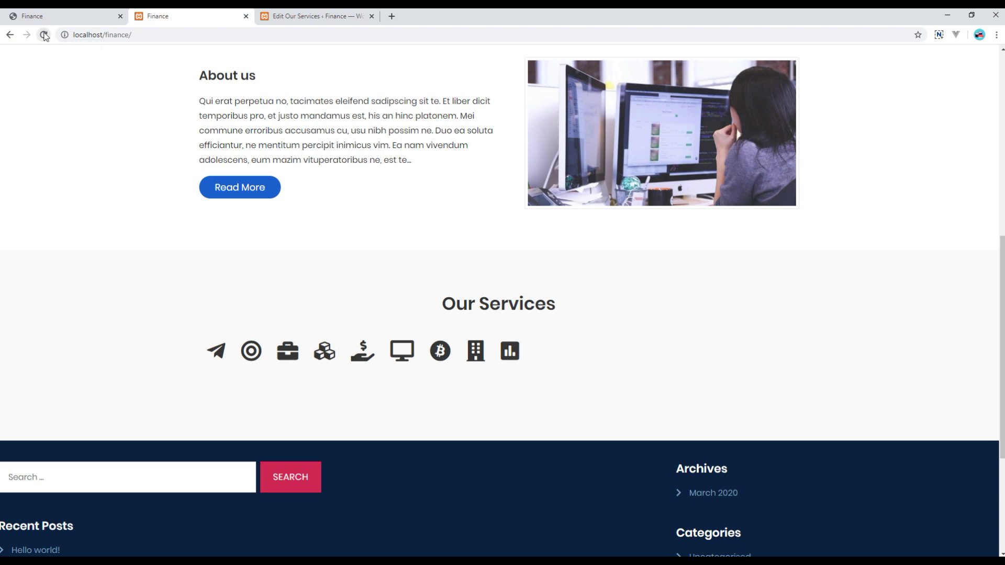
scroll(121, 306, "down", 4)
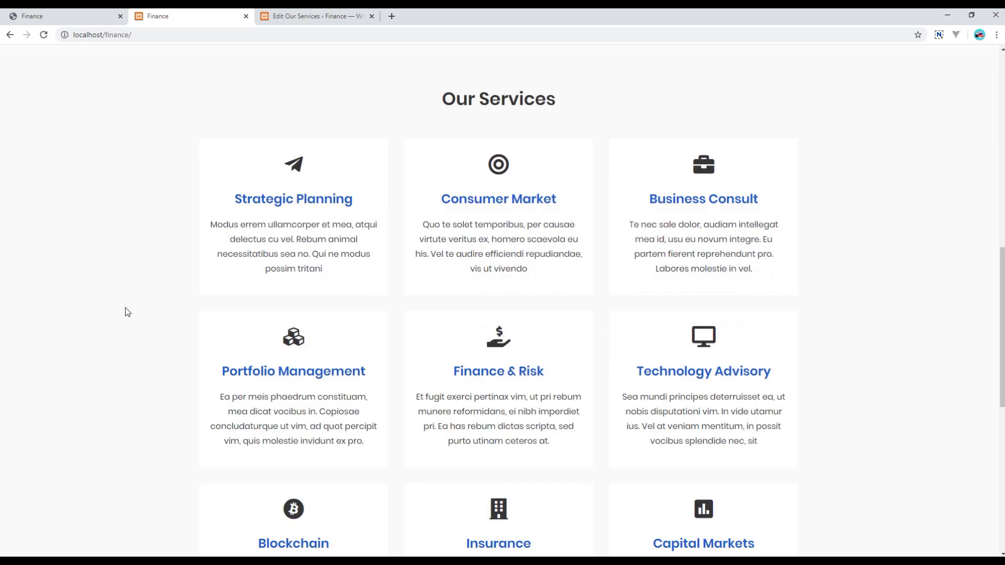
scroll(121, 305, "down", 1)
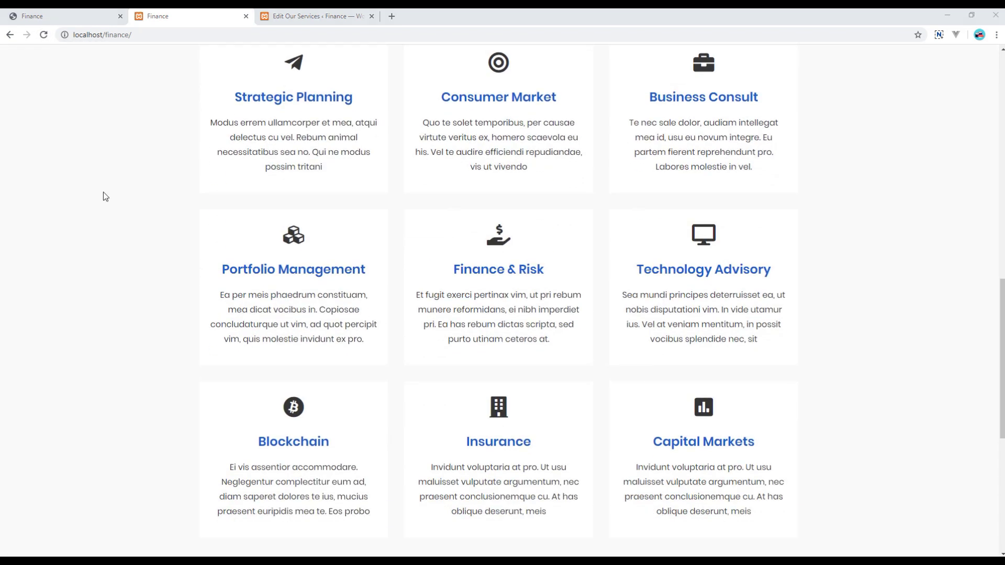
left_click(80, 16)
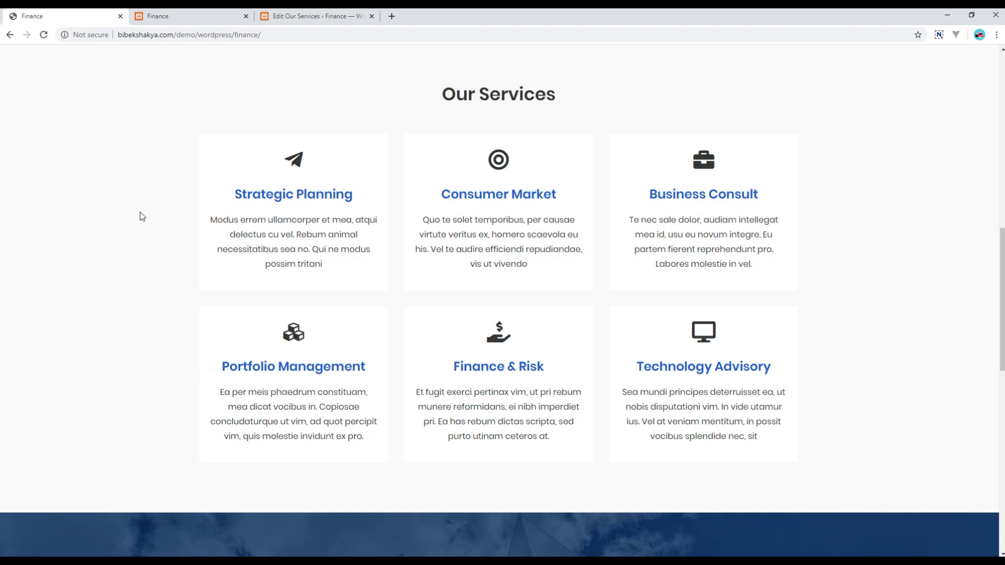
- Add 'posts_per_page' => 6 to the services query $args array
key("alt+Tab")
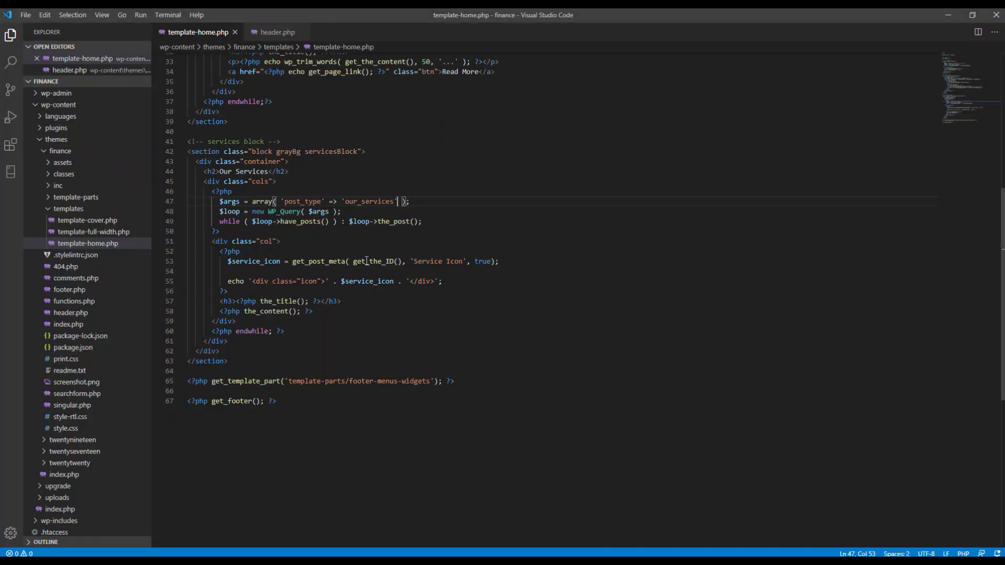
left_click(397, 202)
type(",  '' =")
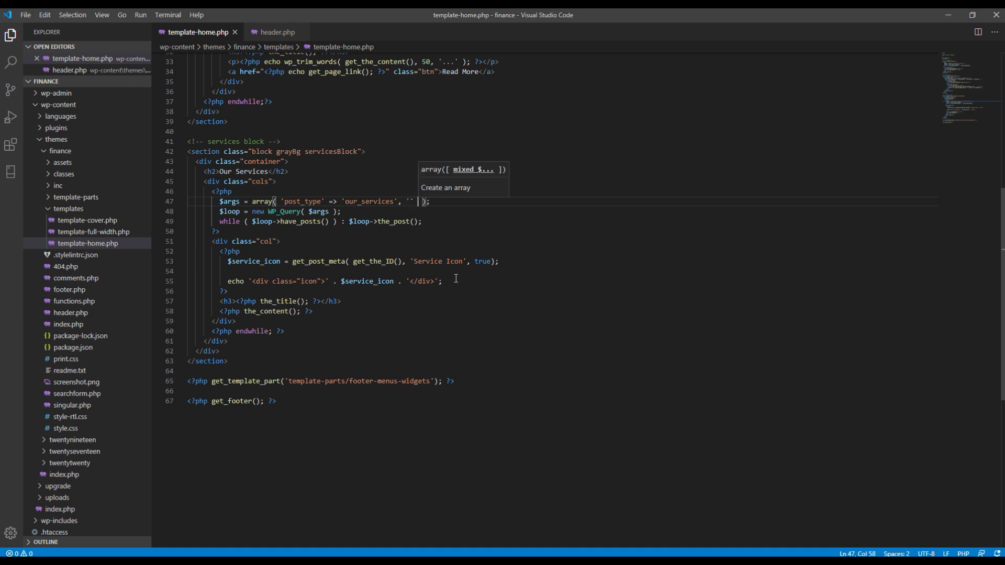
type(">")
key("Left")
key("Left")
key("Left")
type("posts_per")
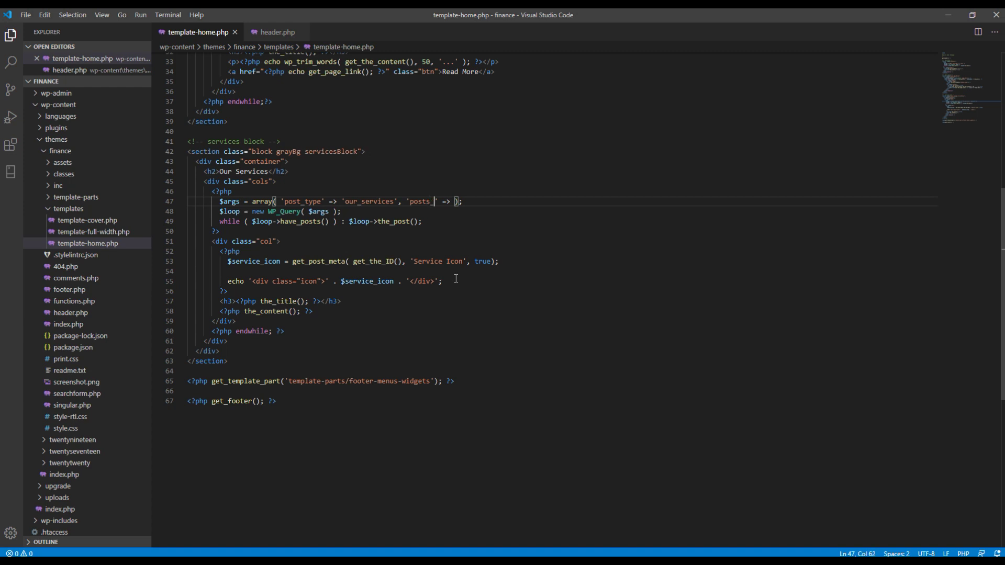
type("_page")
key("Right")
key("Right")
key("Right")
key("Right")
type("6")
key("alt+Tab")
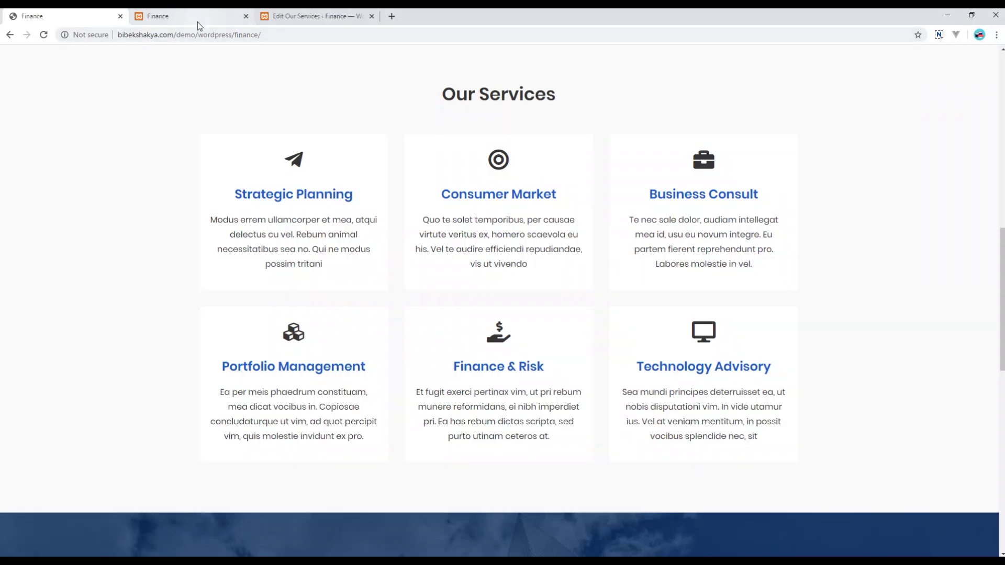
- Reload the local Finance home page and compare its six Our Services cards with the demo site
left_click(189, 15)
left_click(44, 35)
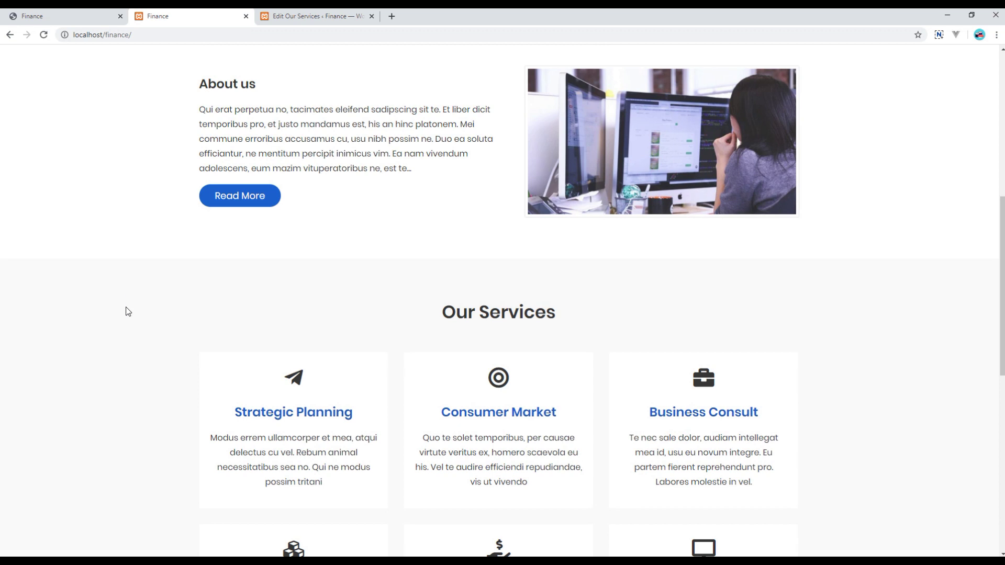
scroll(127, 304, "down", 4)
scroll(128, 306, "down", 3)
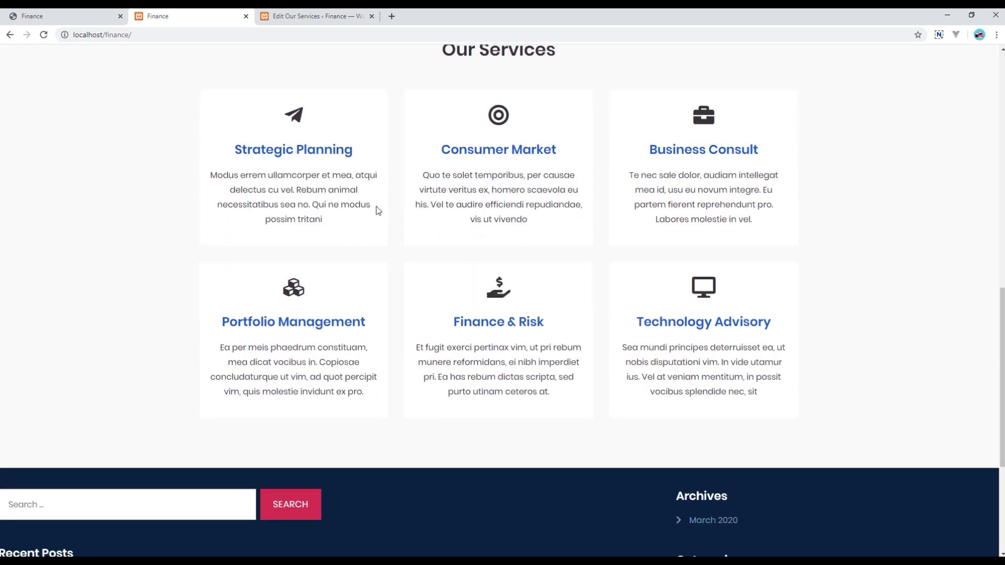
scroll(379, 210, "up", 1)
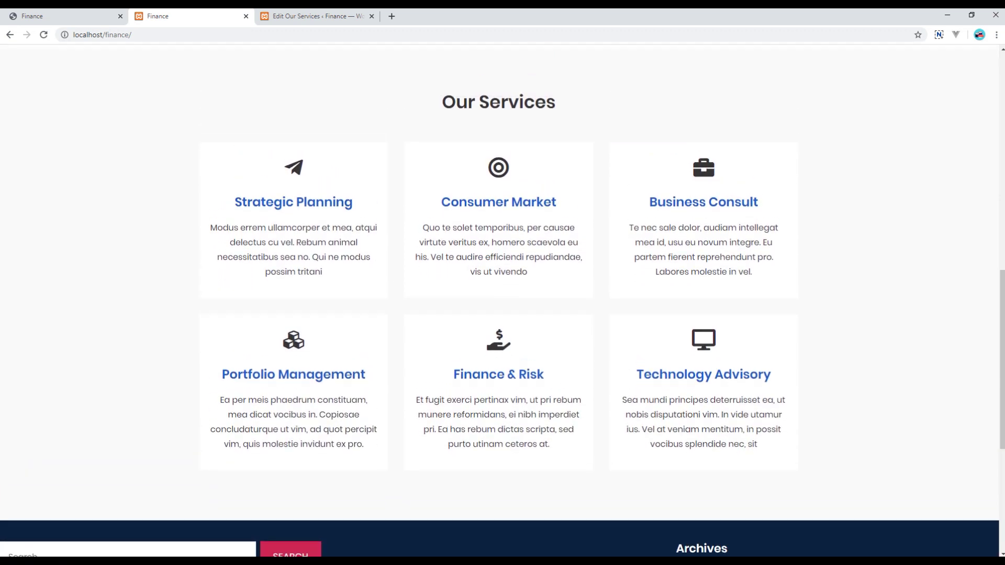
left_click(81, 18)
left_click(212, 16)
scroll(866, 288, "up", 3)
scroll(866, 288, "up", 3)
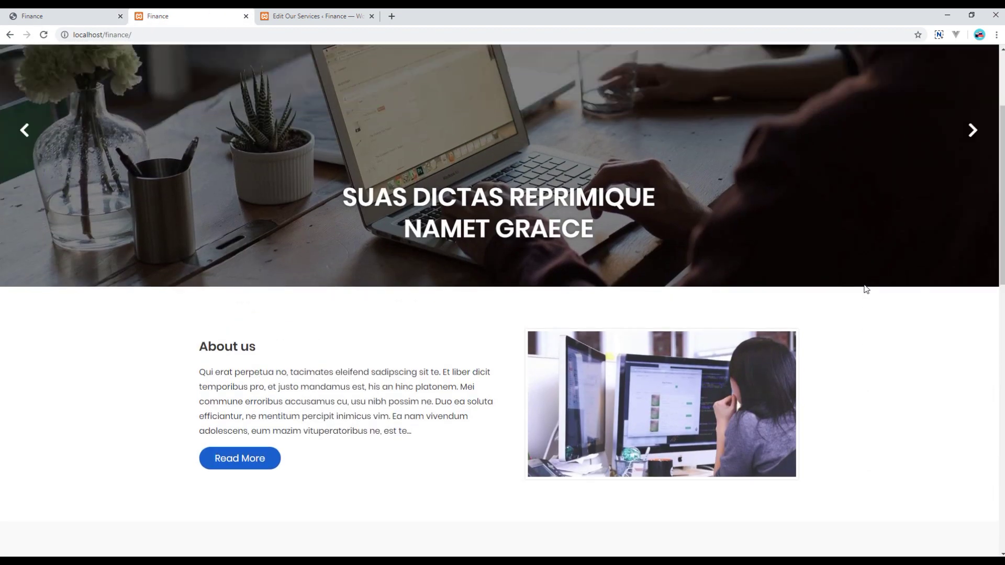
scroll(866, 288, "down", 3)
scroll(866, 289, "down", 3)
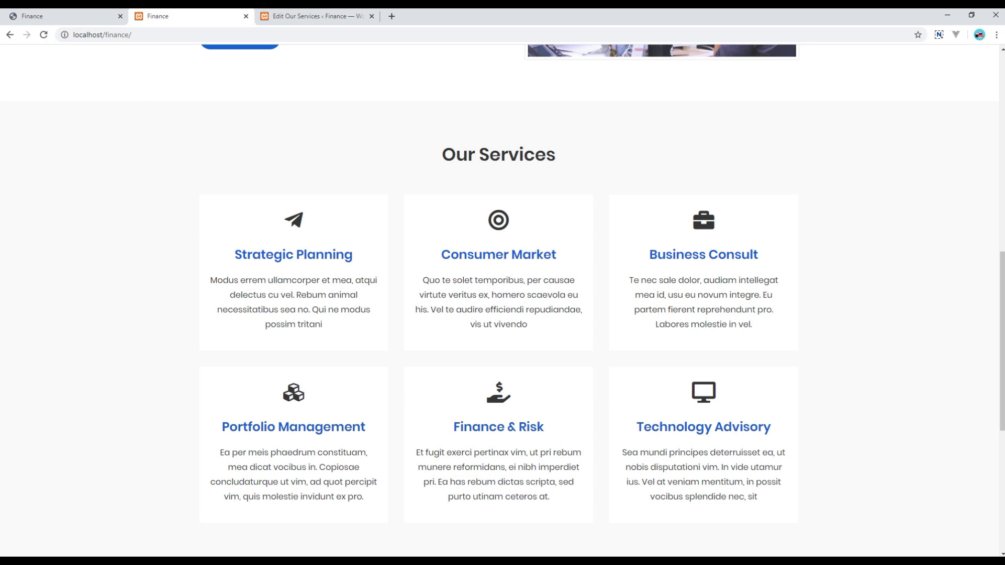